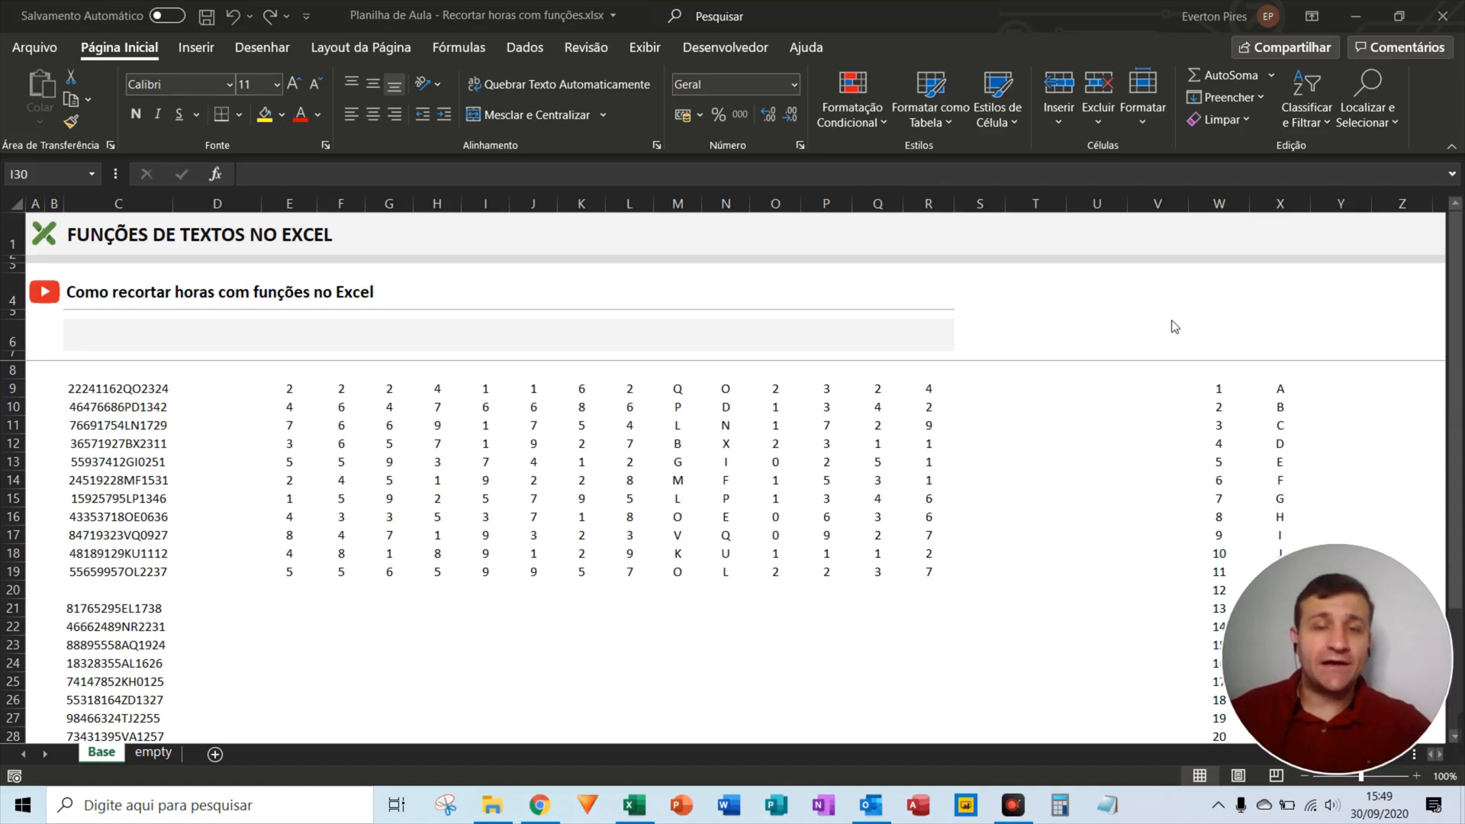
Switch to the YouTube Studio comments in the browser, read the question about extracting the time from a code, and return to the workbook.
key(alt+Tab)
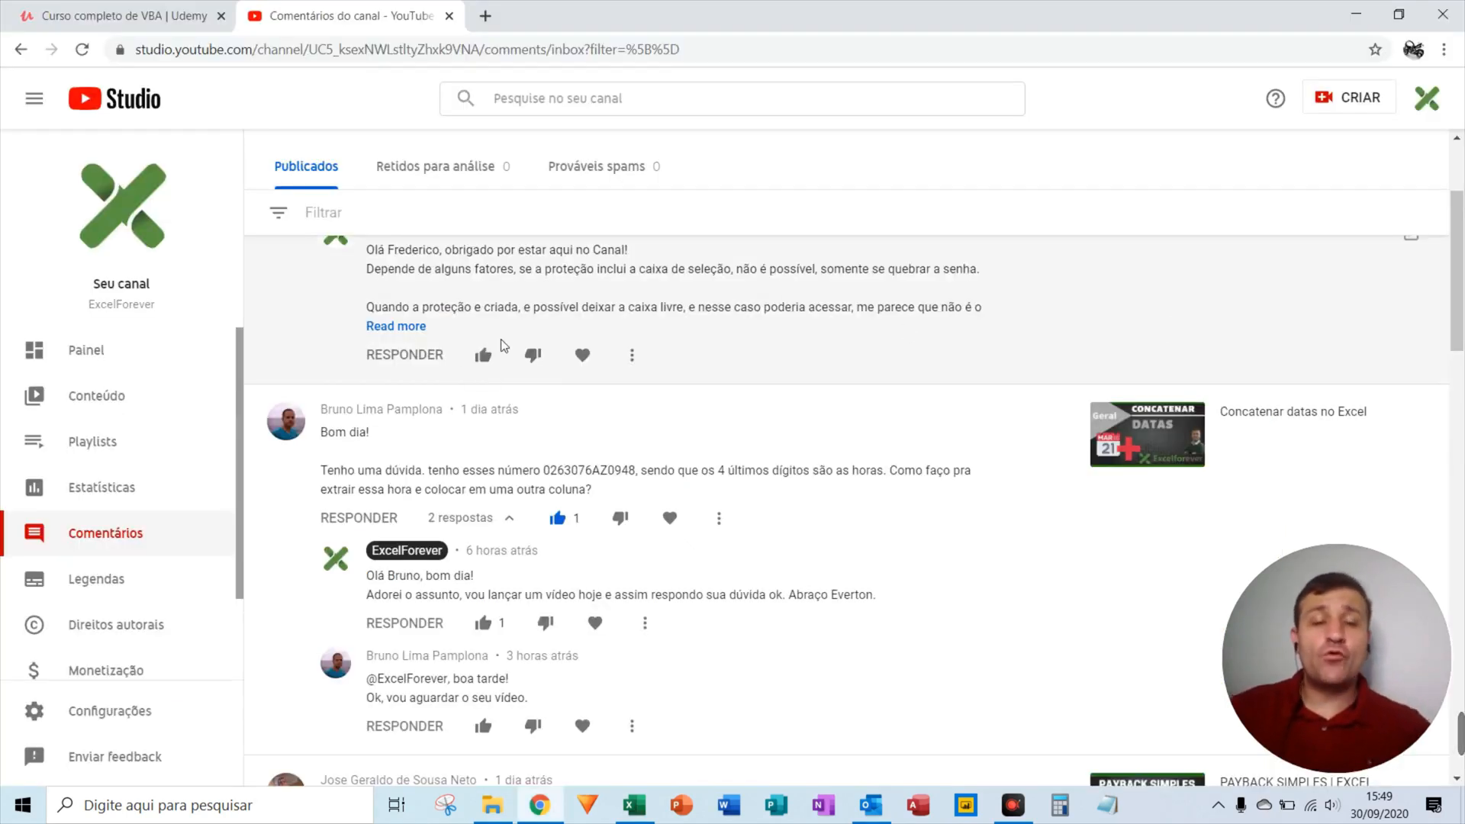
key(F5)
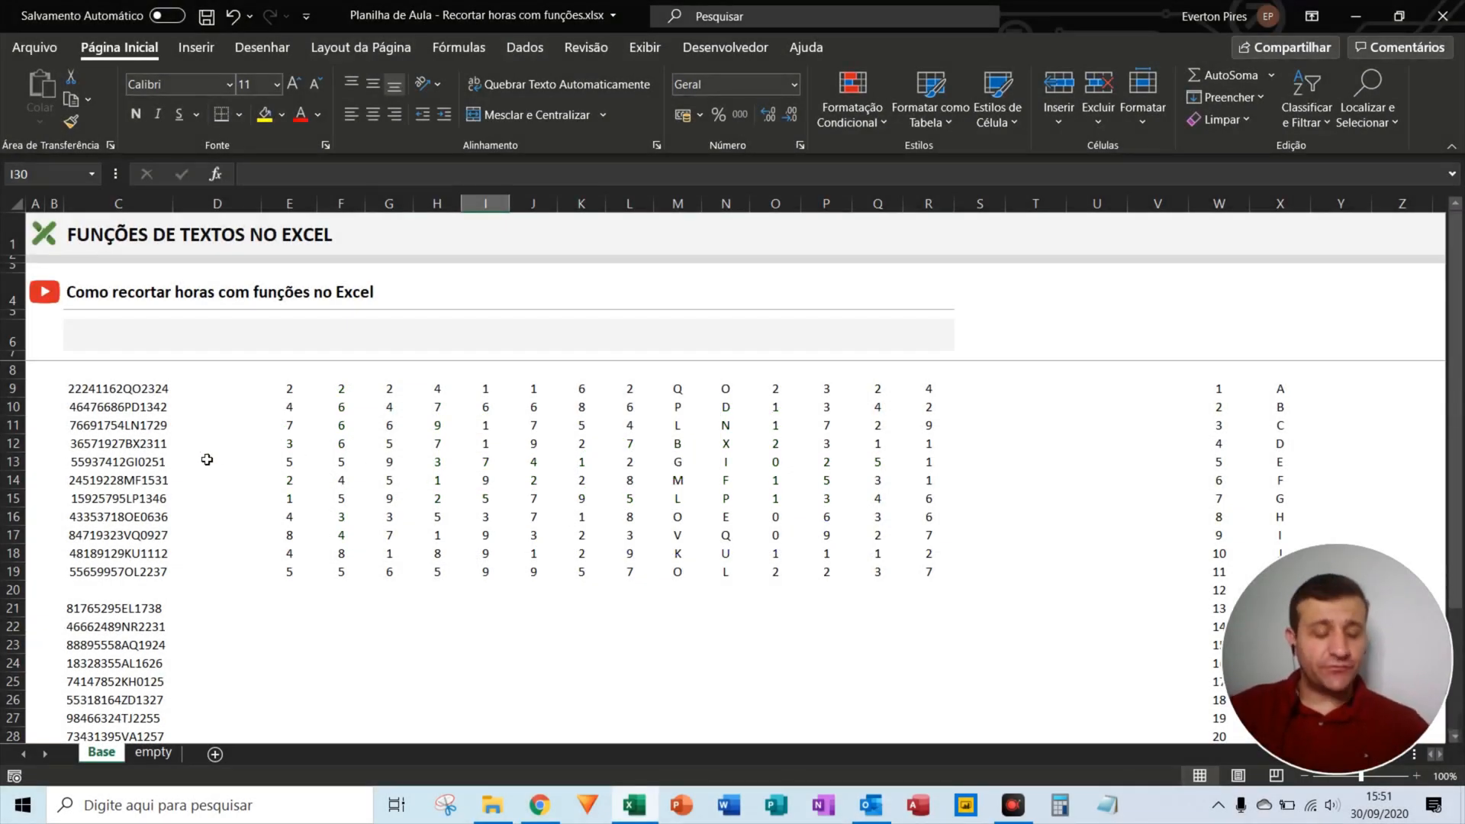
key(F5)
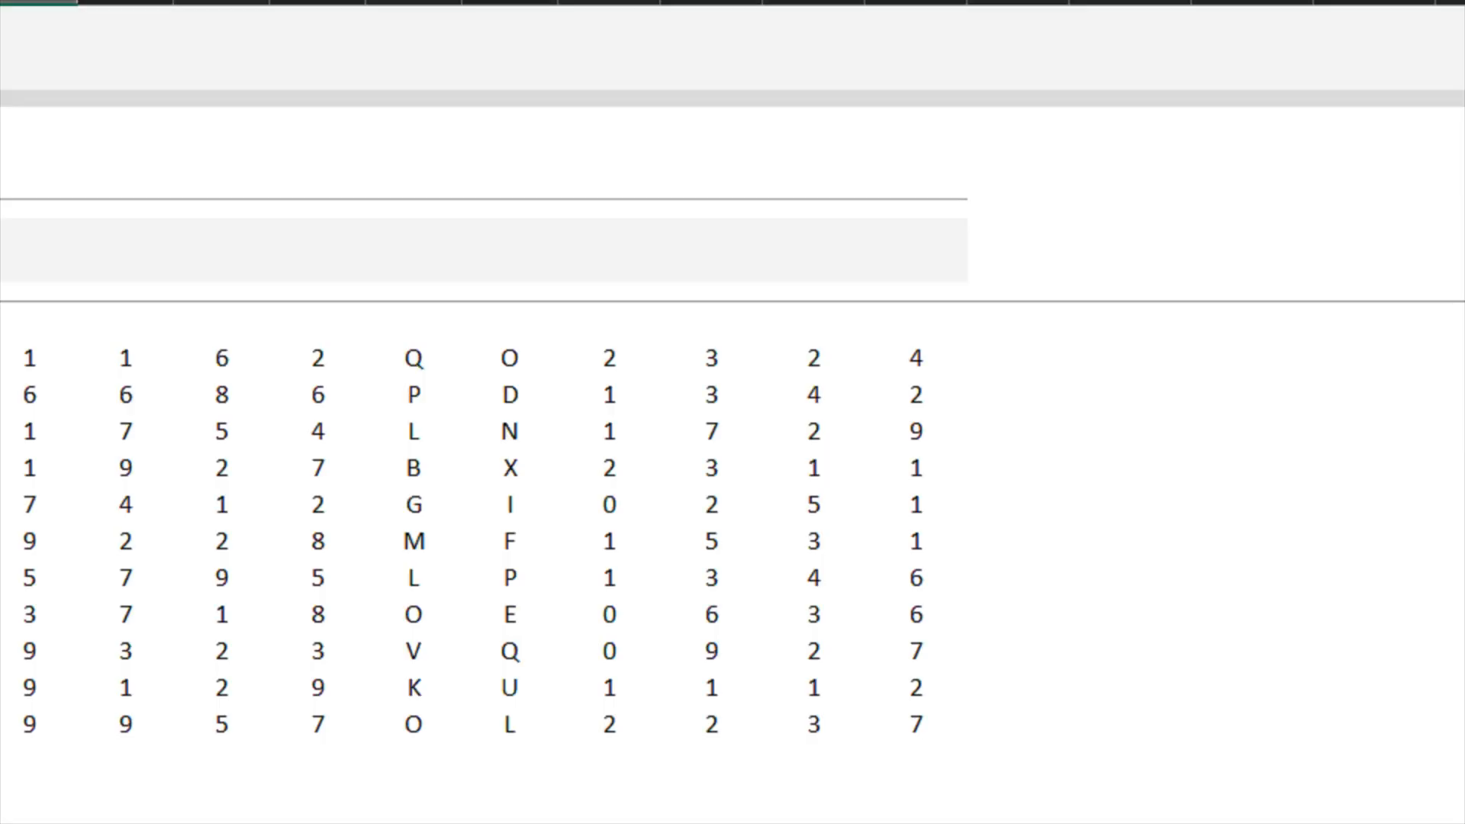
drag(584, 305, 948, 389)
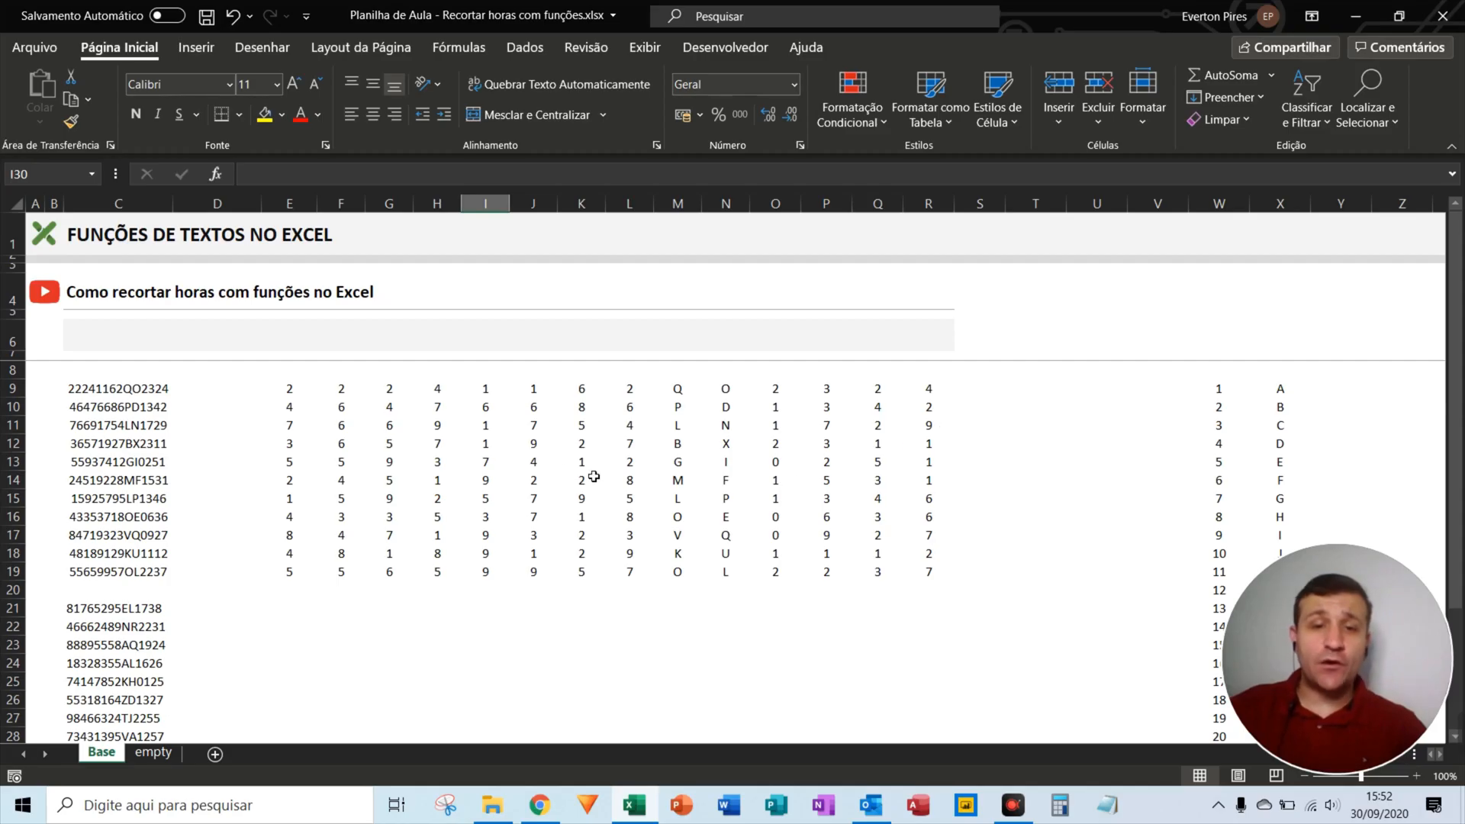
Recalculate the workbook several times to regenerate the random codes in C9:C19.
click(159, 507)
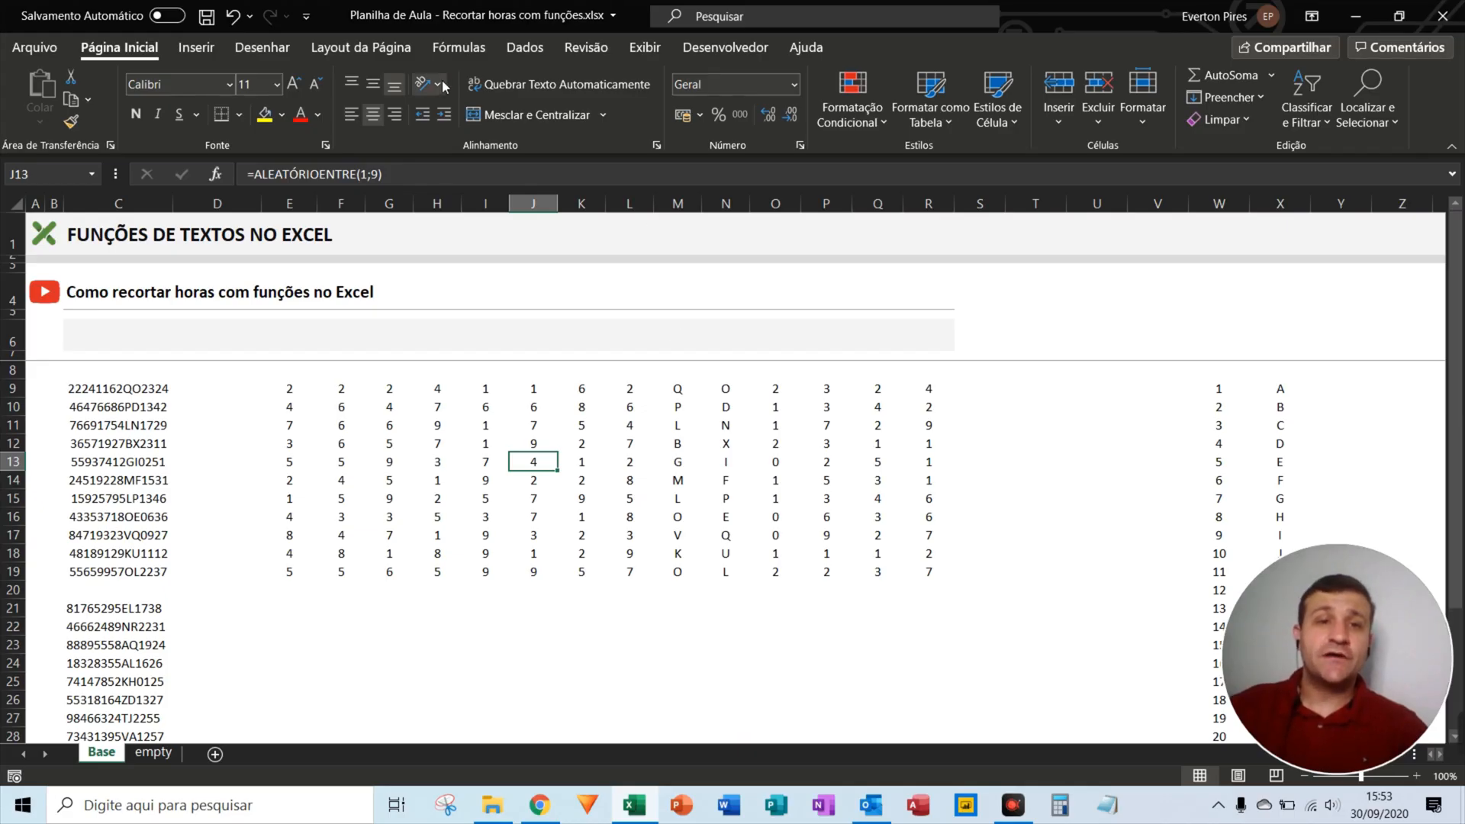
click(458, 47)
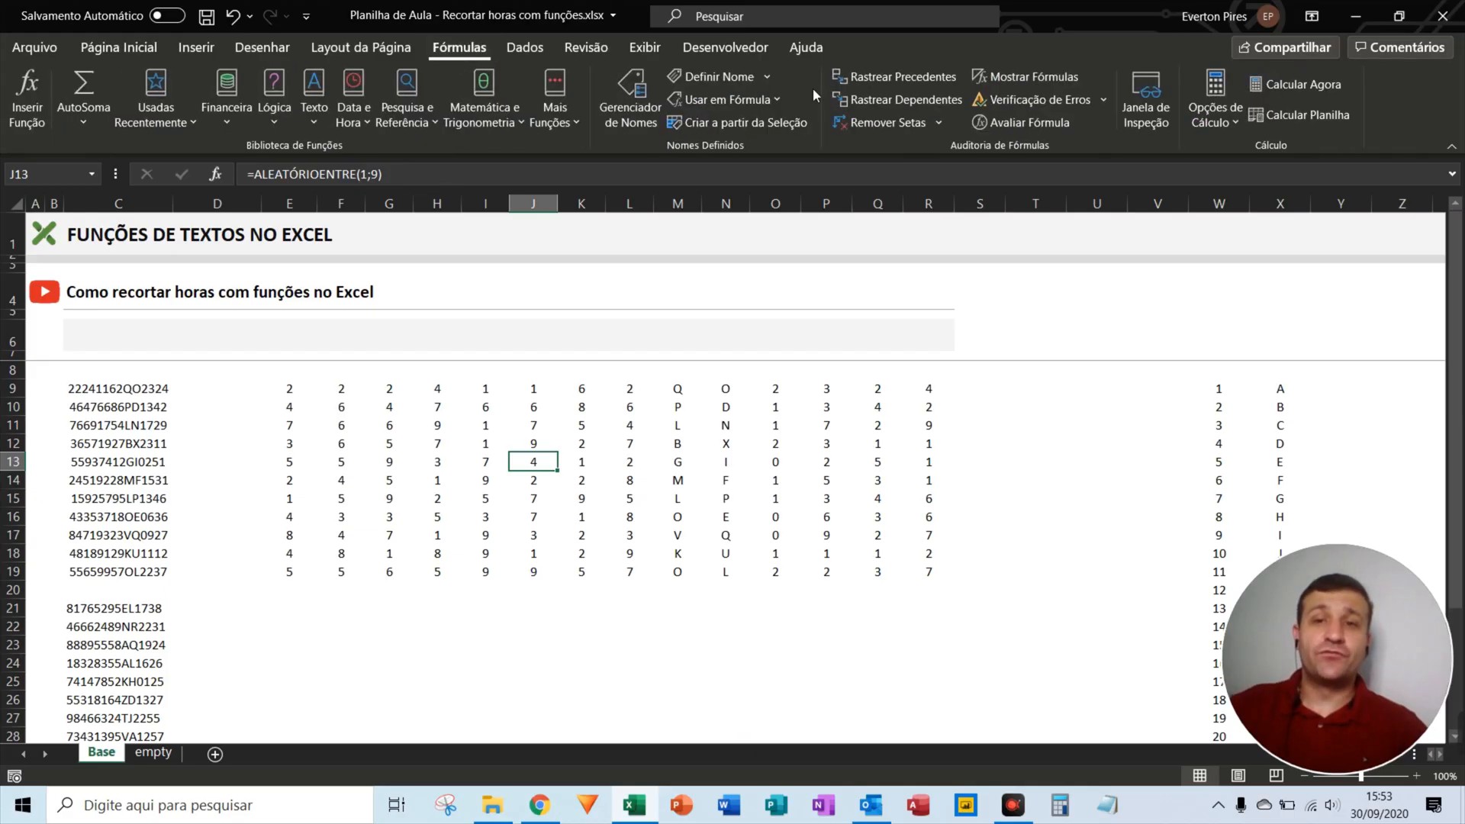
click(1288, 85)
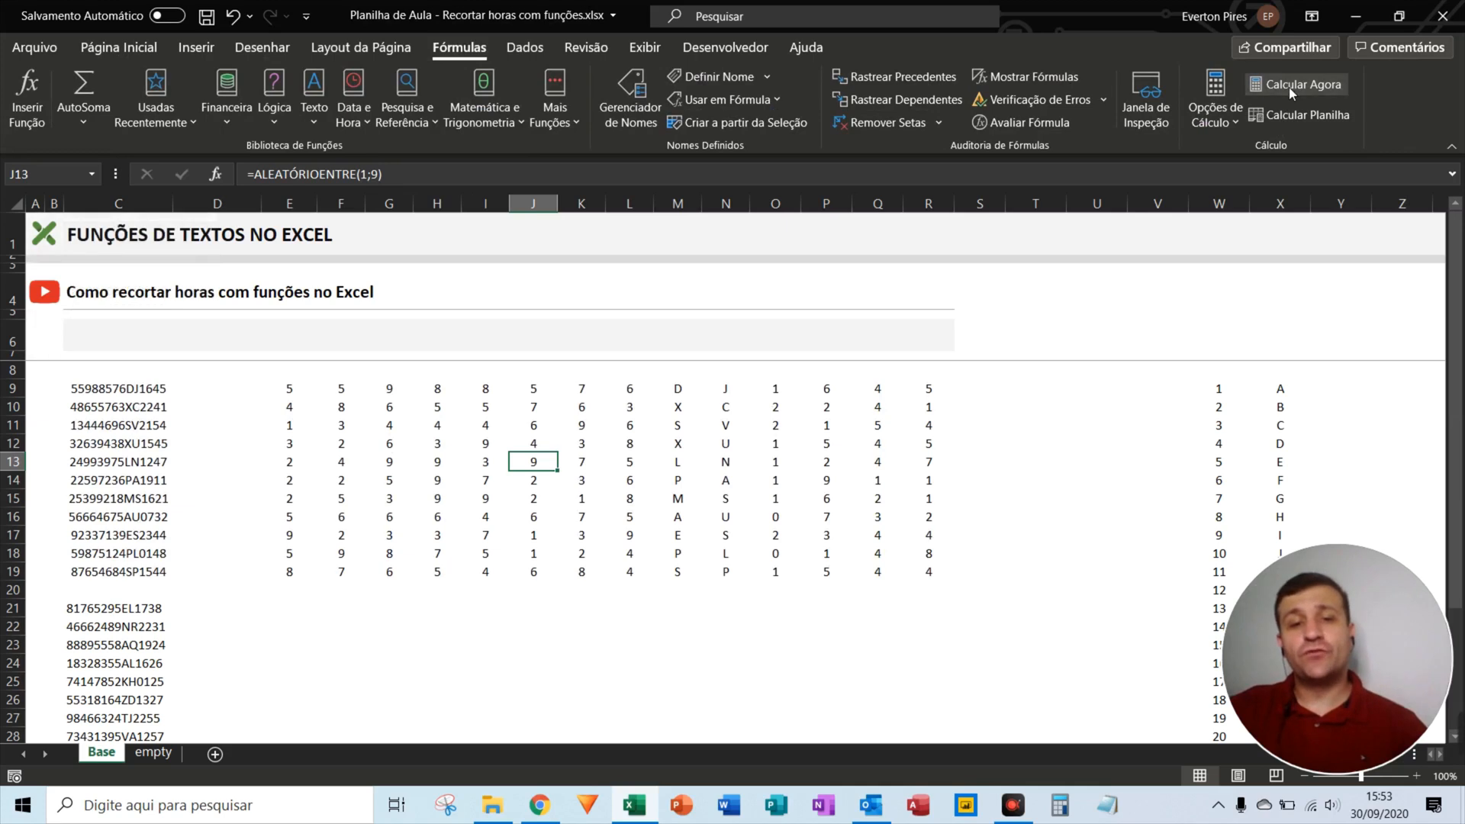
click(1288, 87)
click(1288, 89)
click(1289, 90)
click(1288, 90)
click(1288, 90)
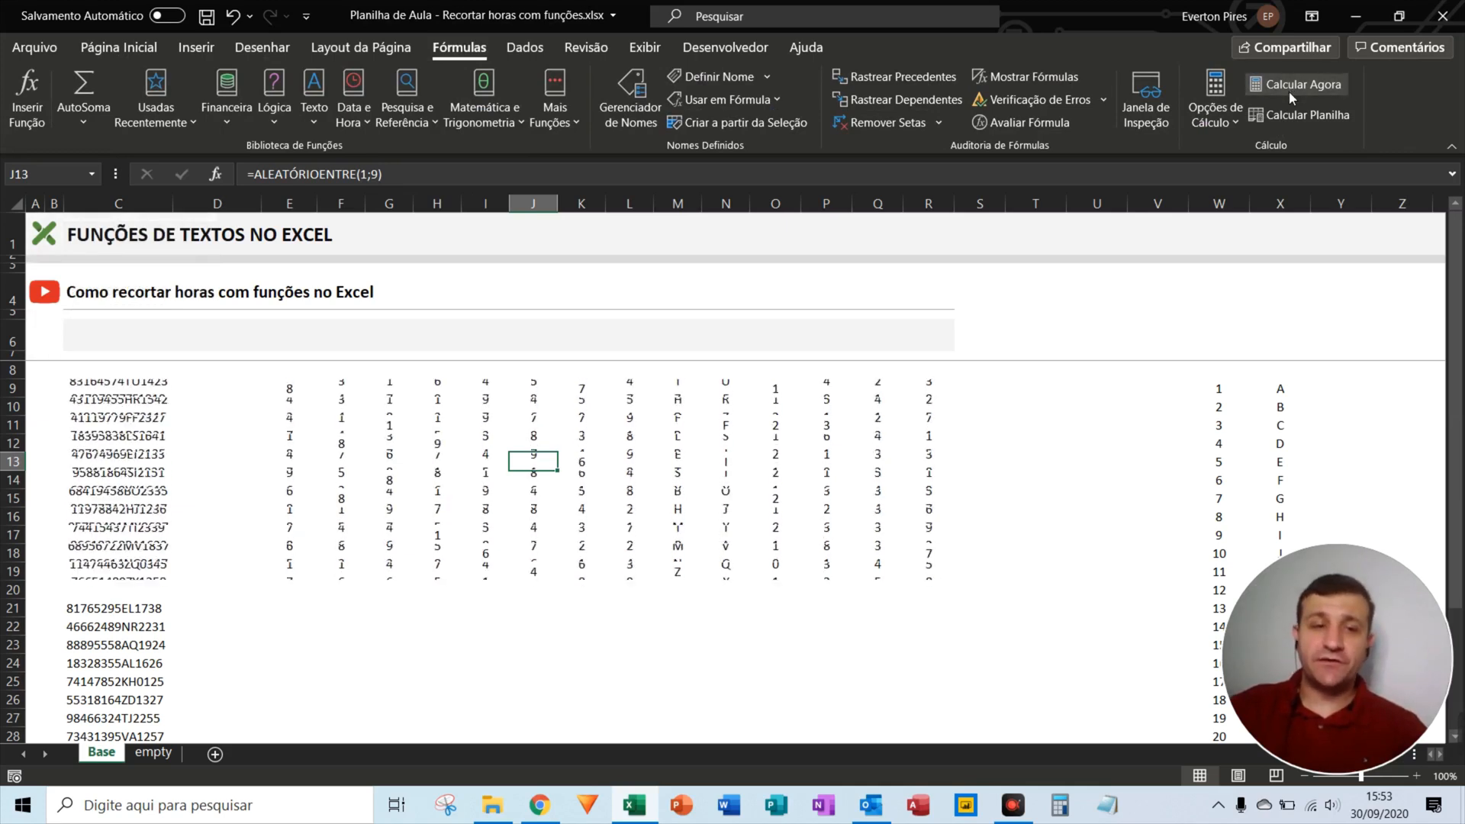
click(1289, 90)
Compare the formula-generated codes in C9:C19 with the fixed codes in C21:C31.
key(F5)
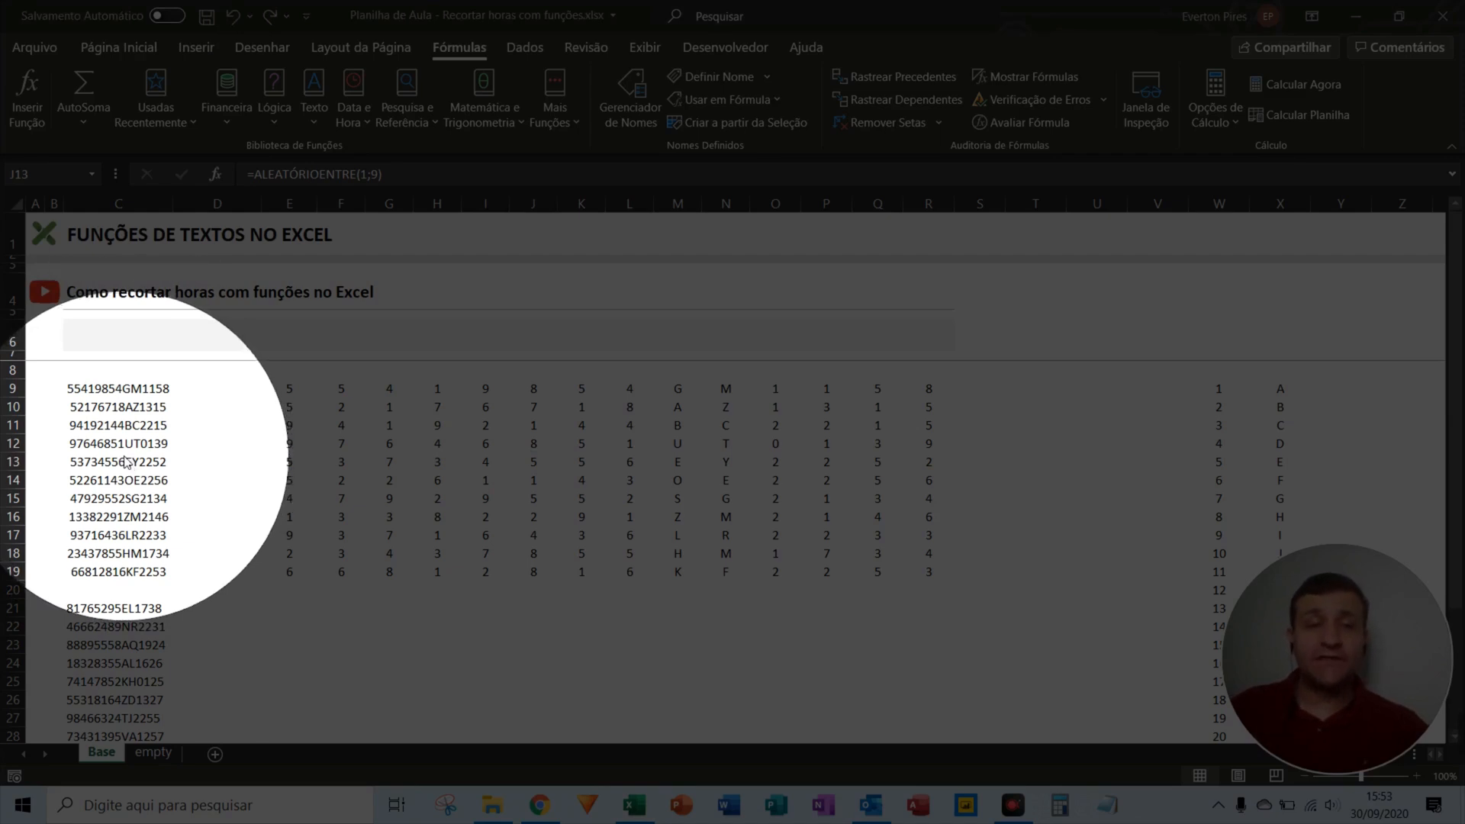
key(F5)
scroll(315, 563, down, 1)
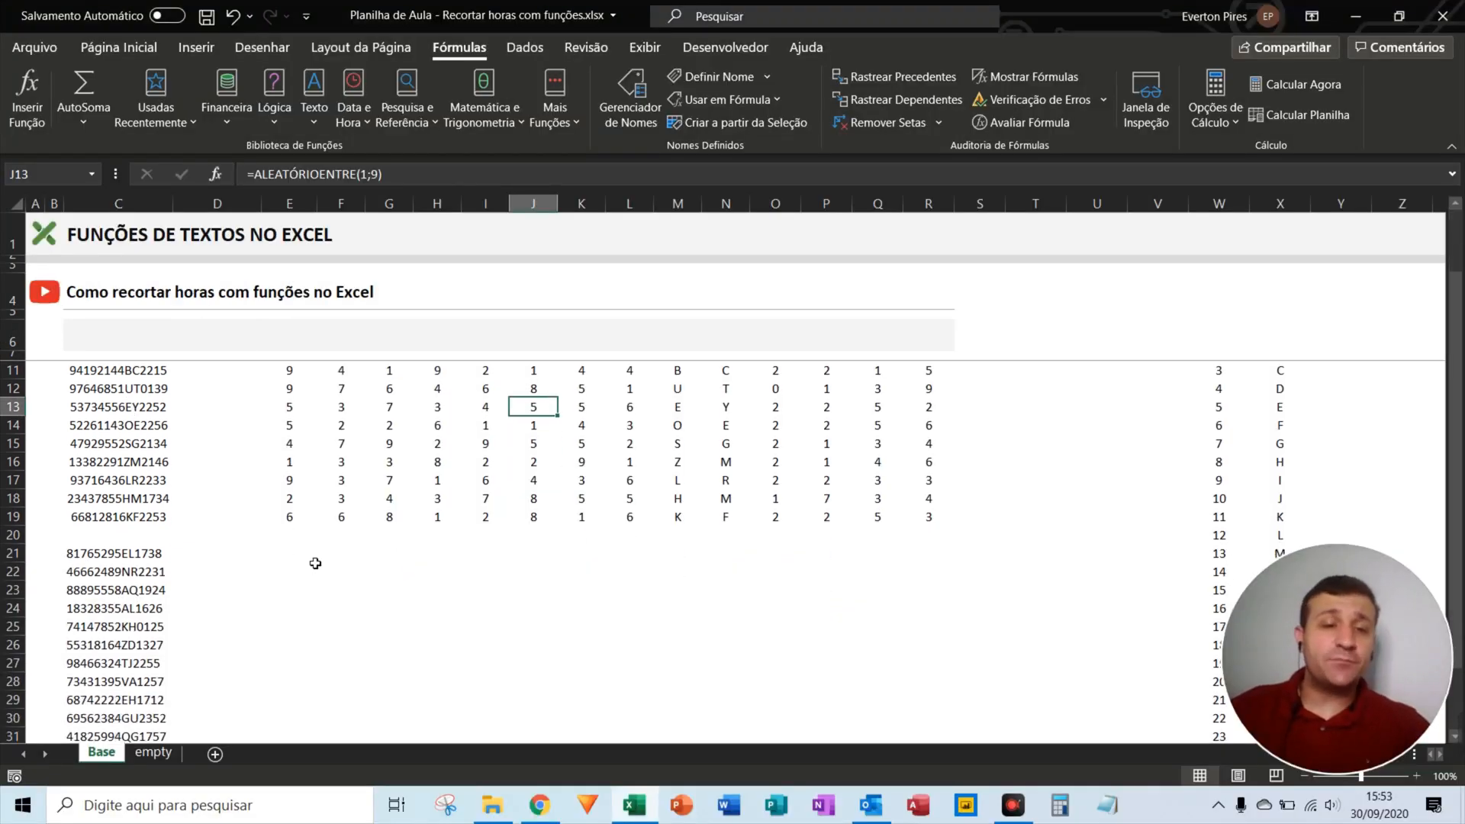
scroll(315, 563, down, 1)
click(145, 518)
scroll(149, 462, up, 2)
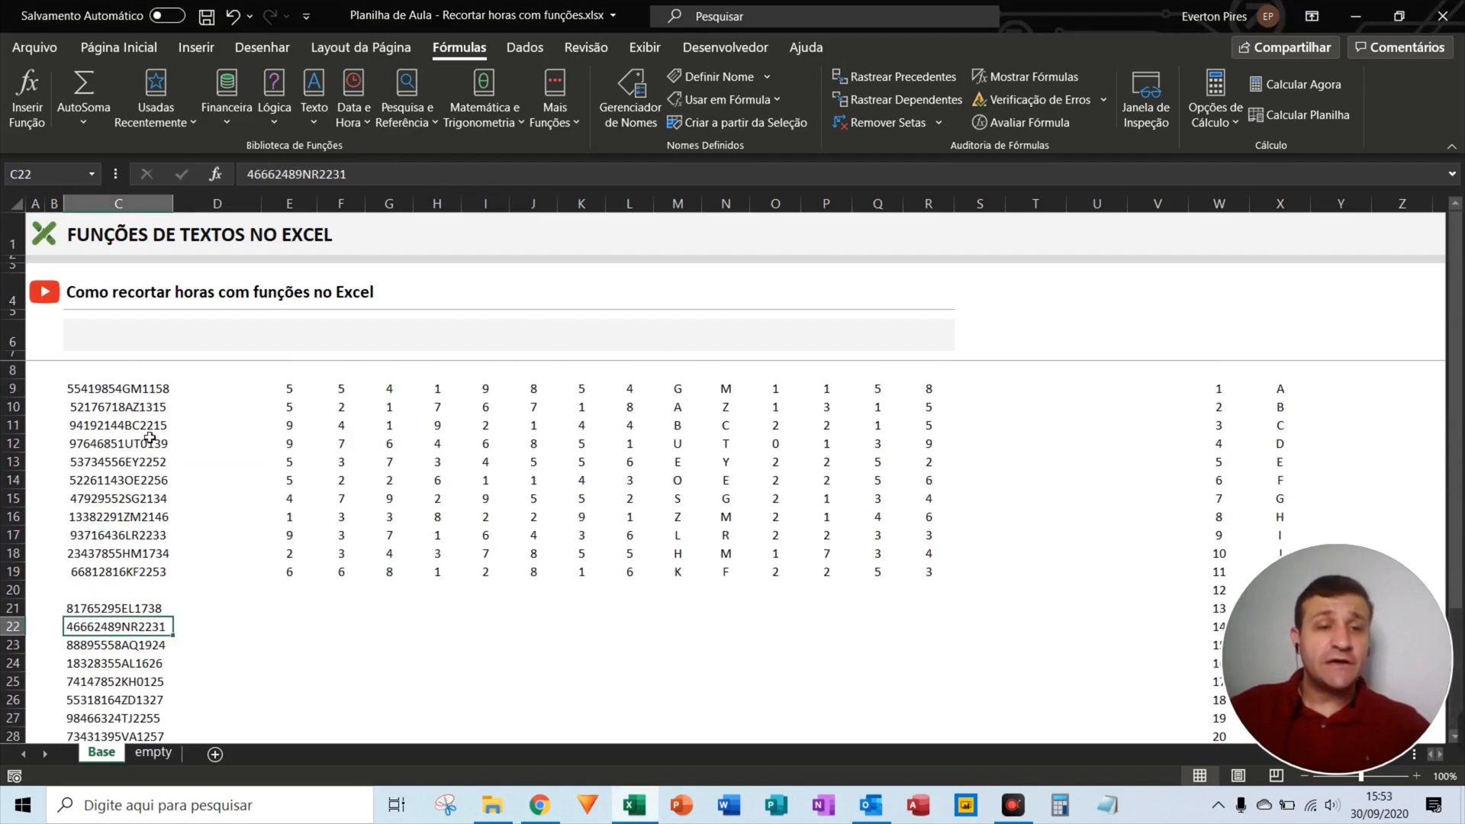
drag(143, 407, 142, 574)
click(122, 645)
scroll(135, 607, down, 2)
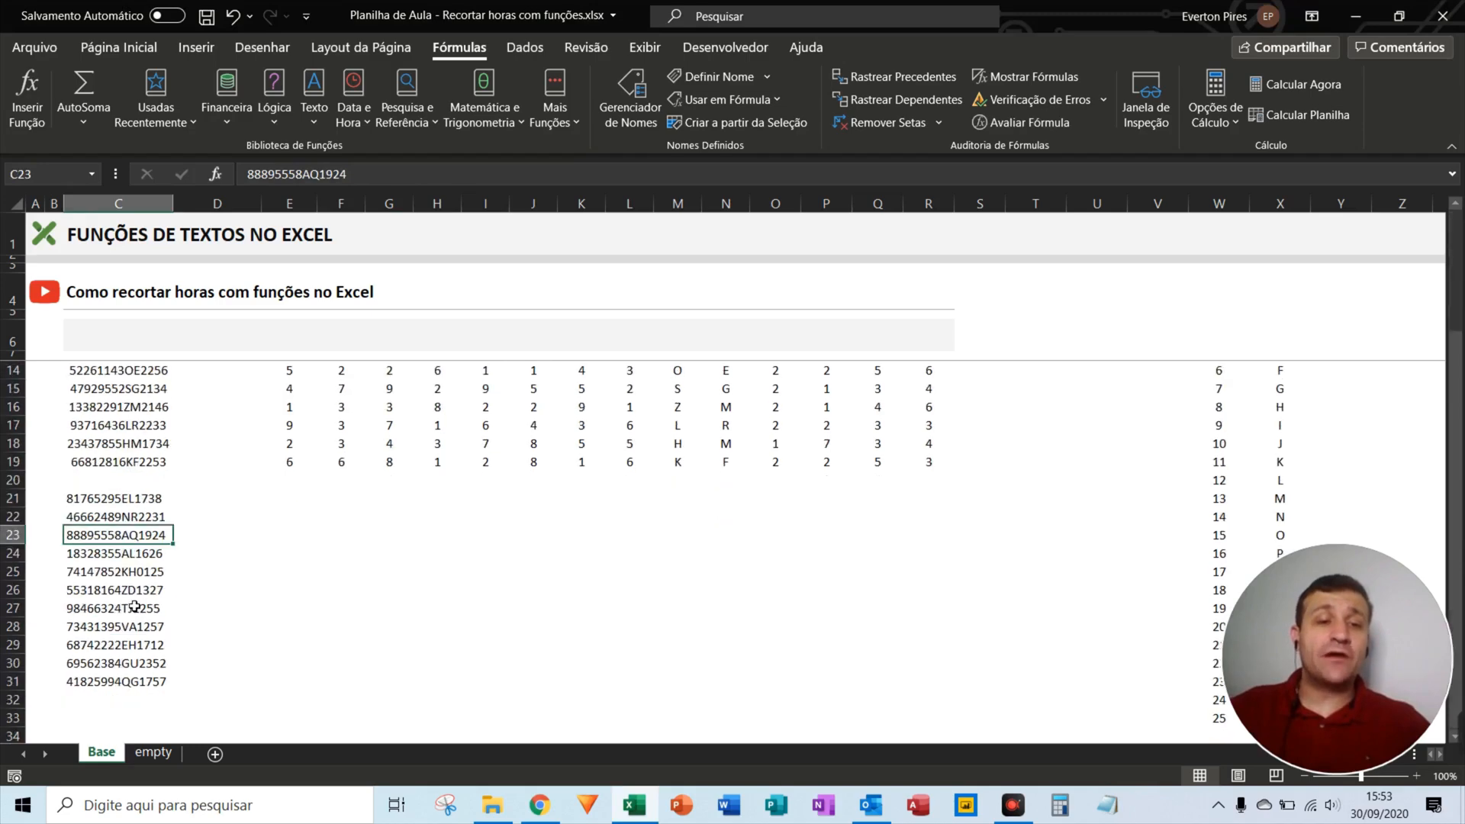
scroll(135, 606, down, 1)
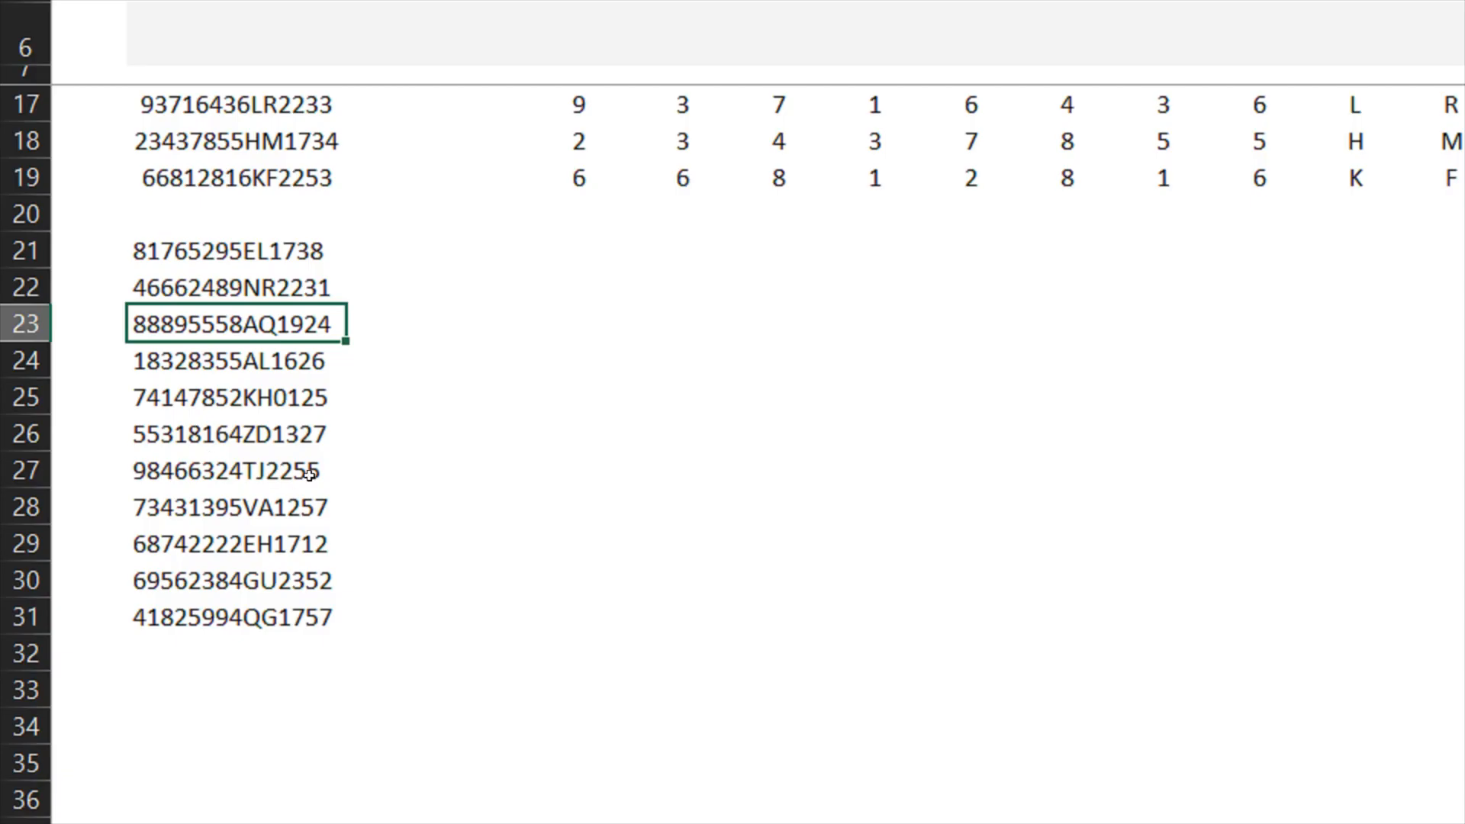
Mark the code in C21 and the start of its last four digits with temporary arrows.
click(532, 262)
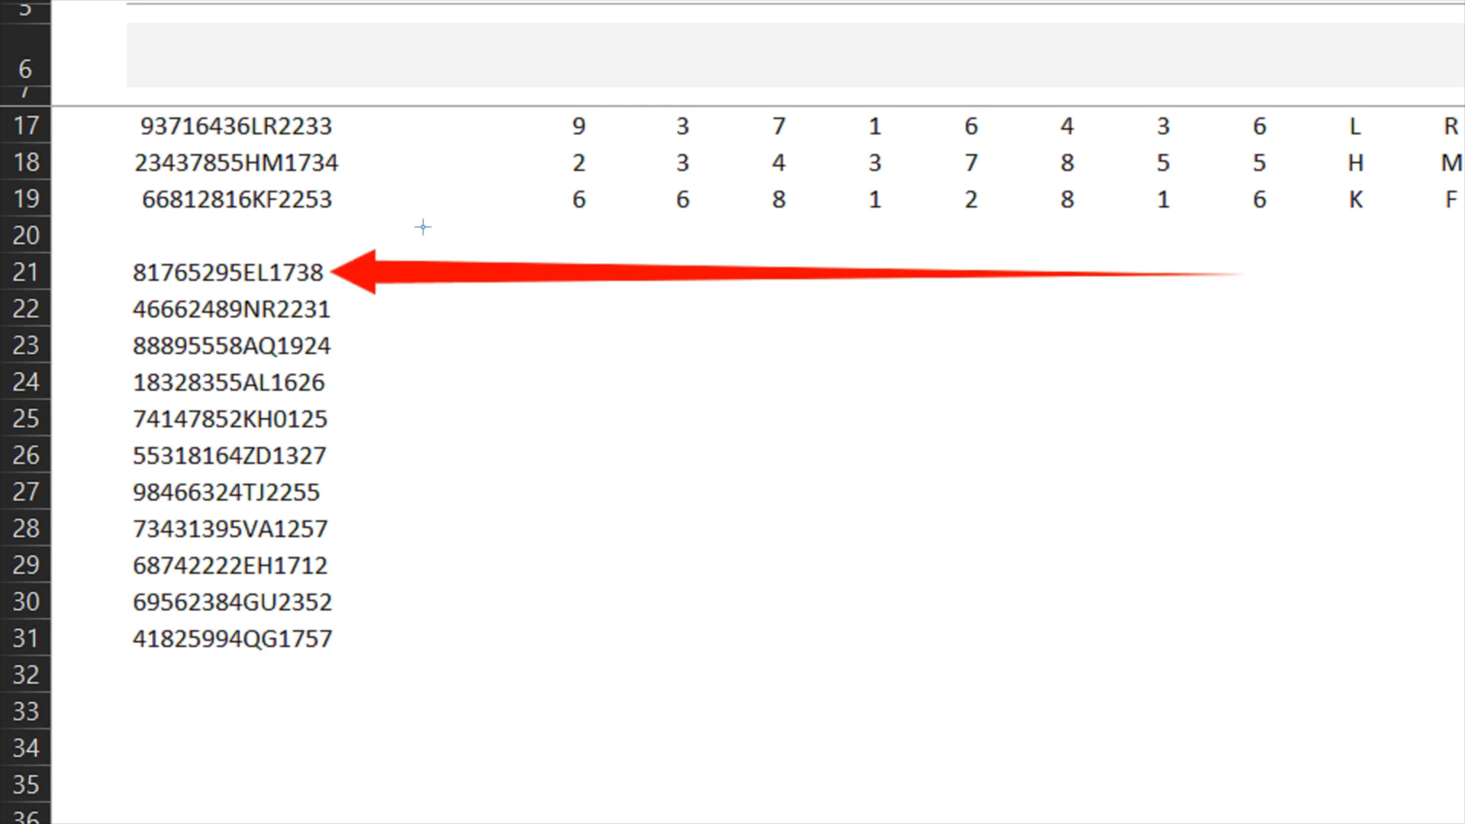
click(551, 263)
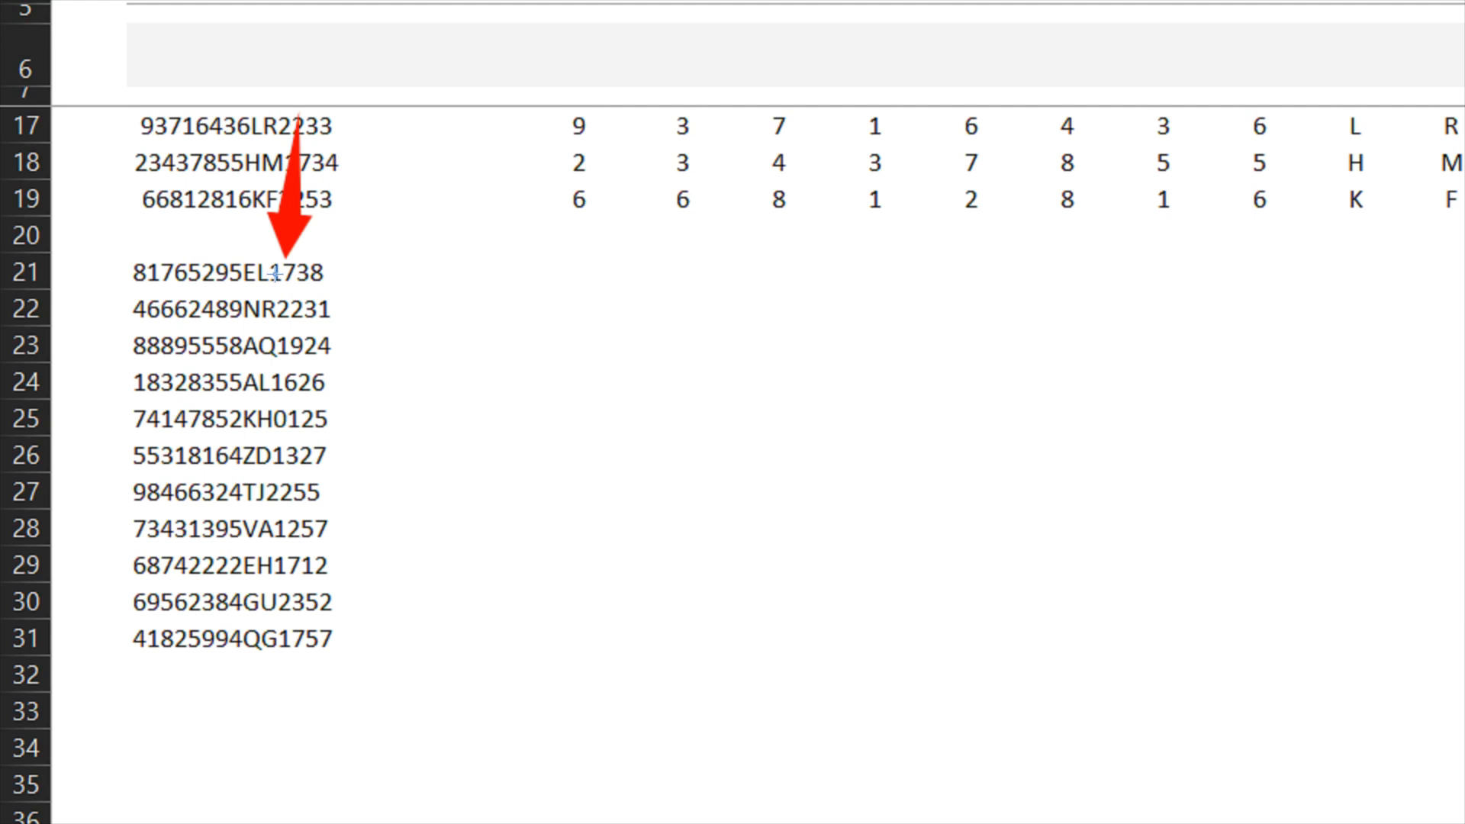
key(Escape)
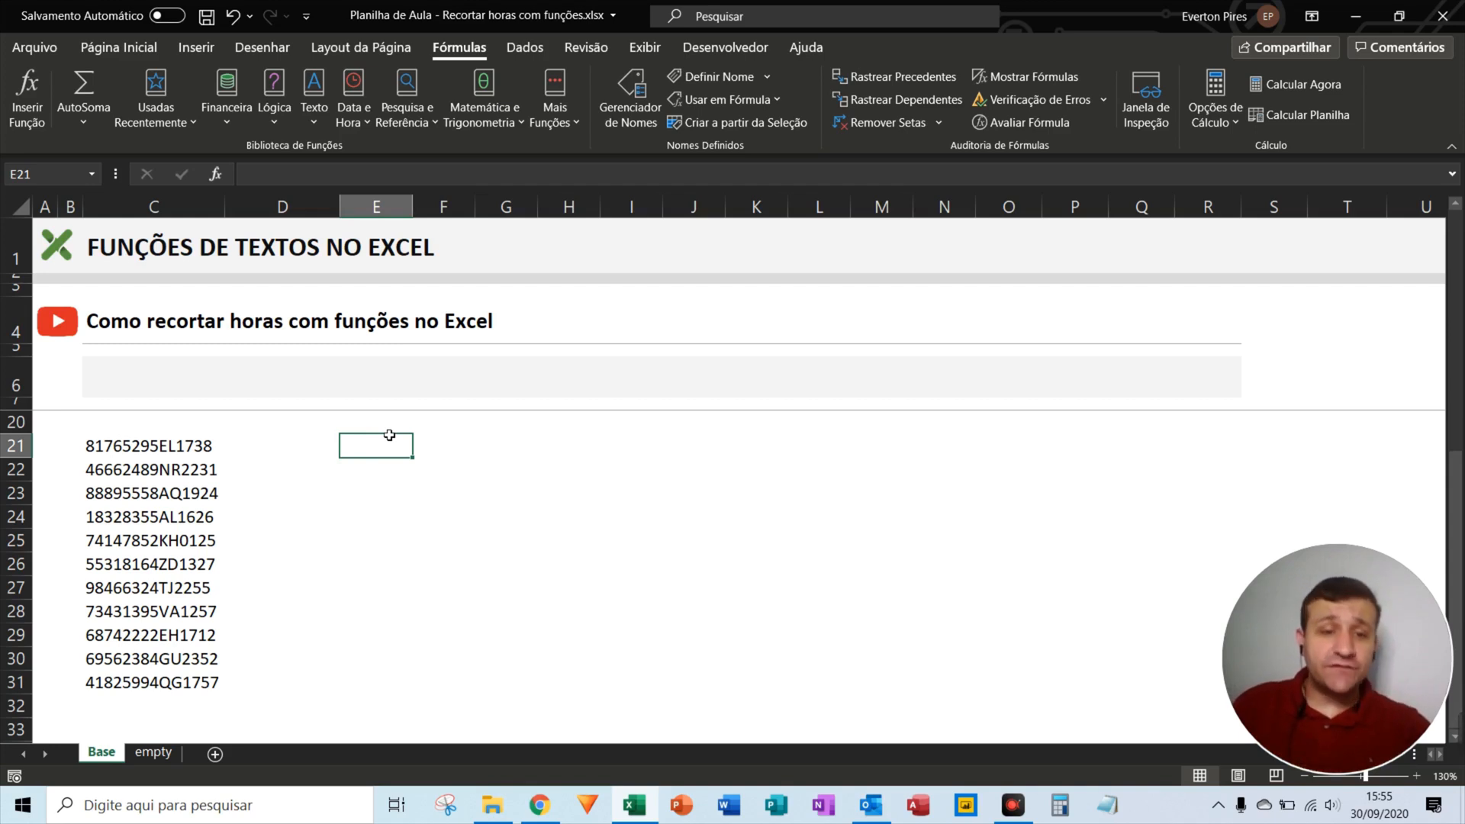
Start an EXT.TEXTO formula in E21 with the code in C21 as its text argument.
text(=ex)
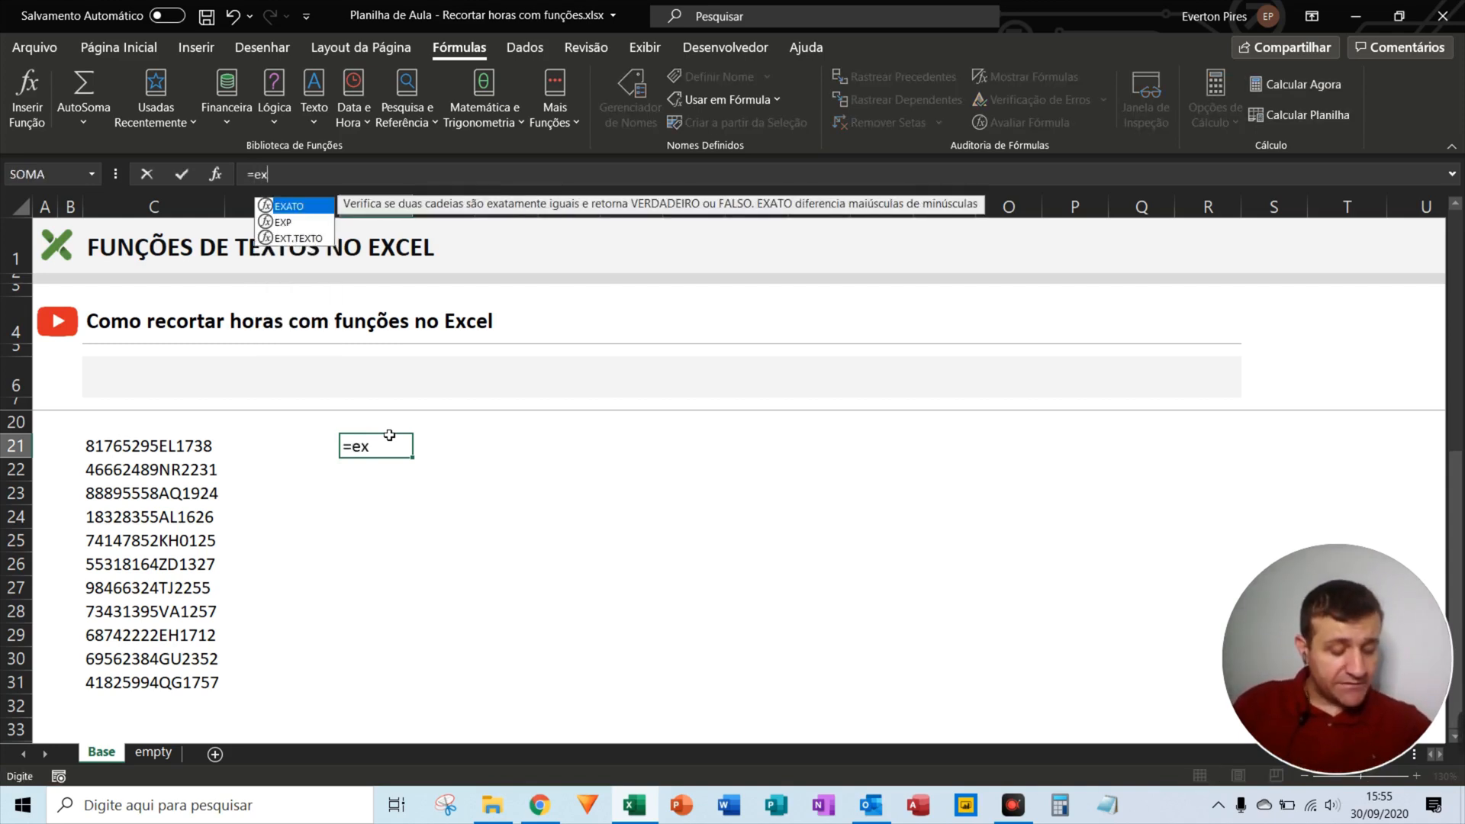
text(t.texto)
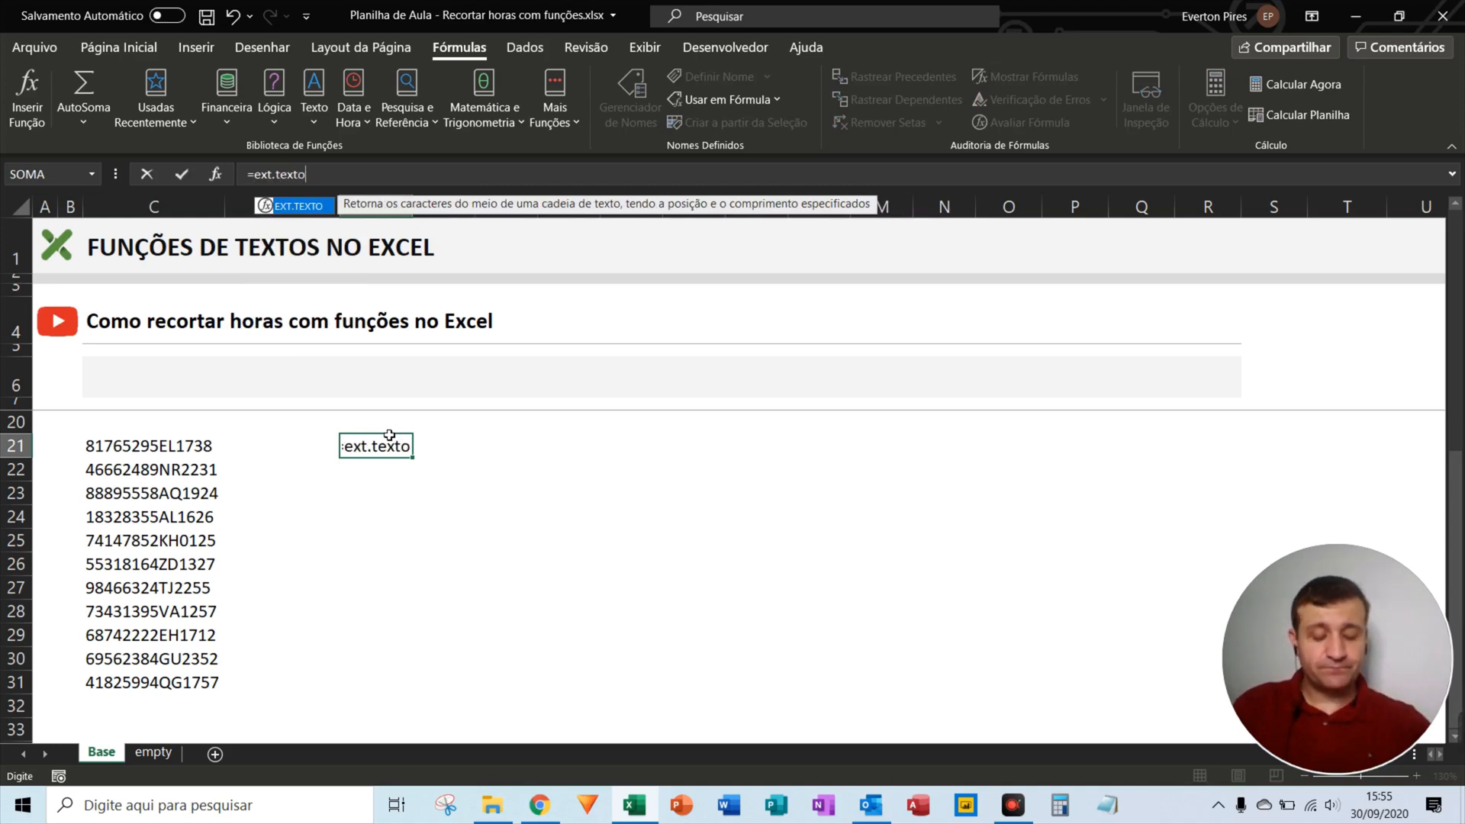
text(()
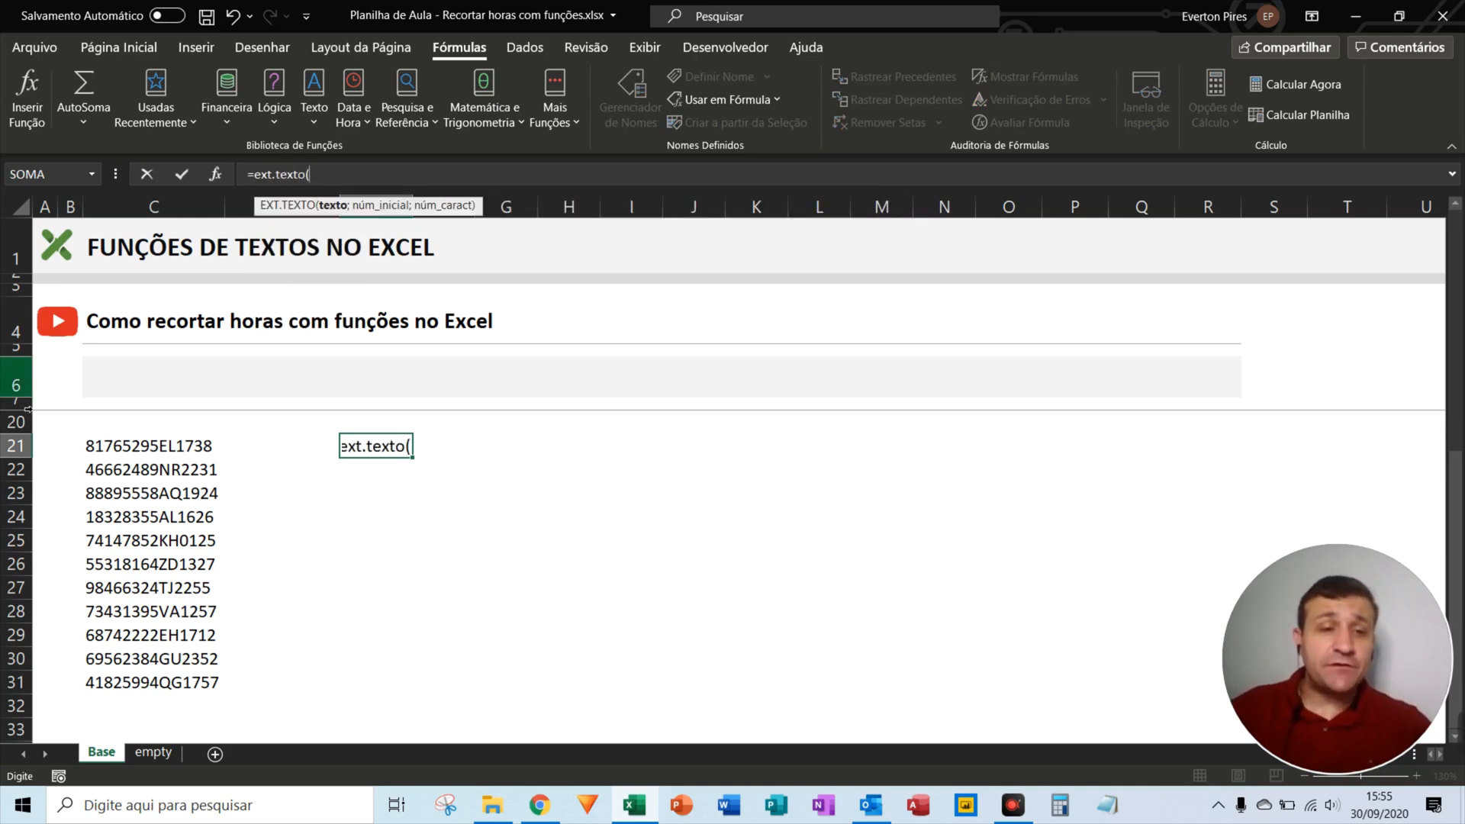
click(147, 447)
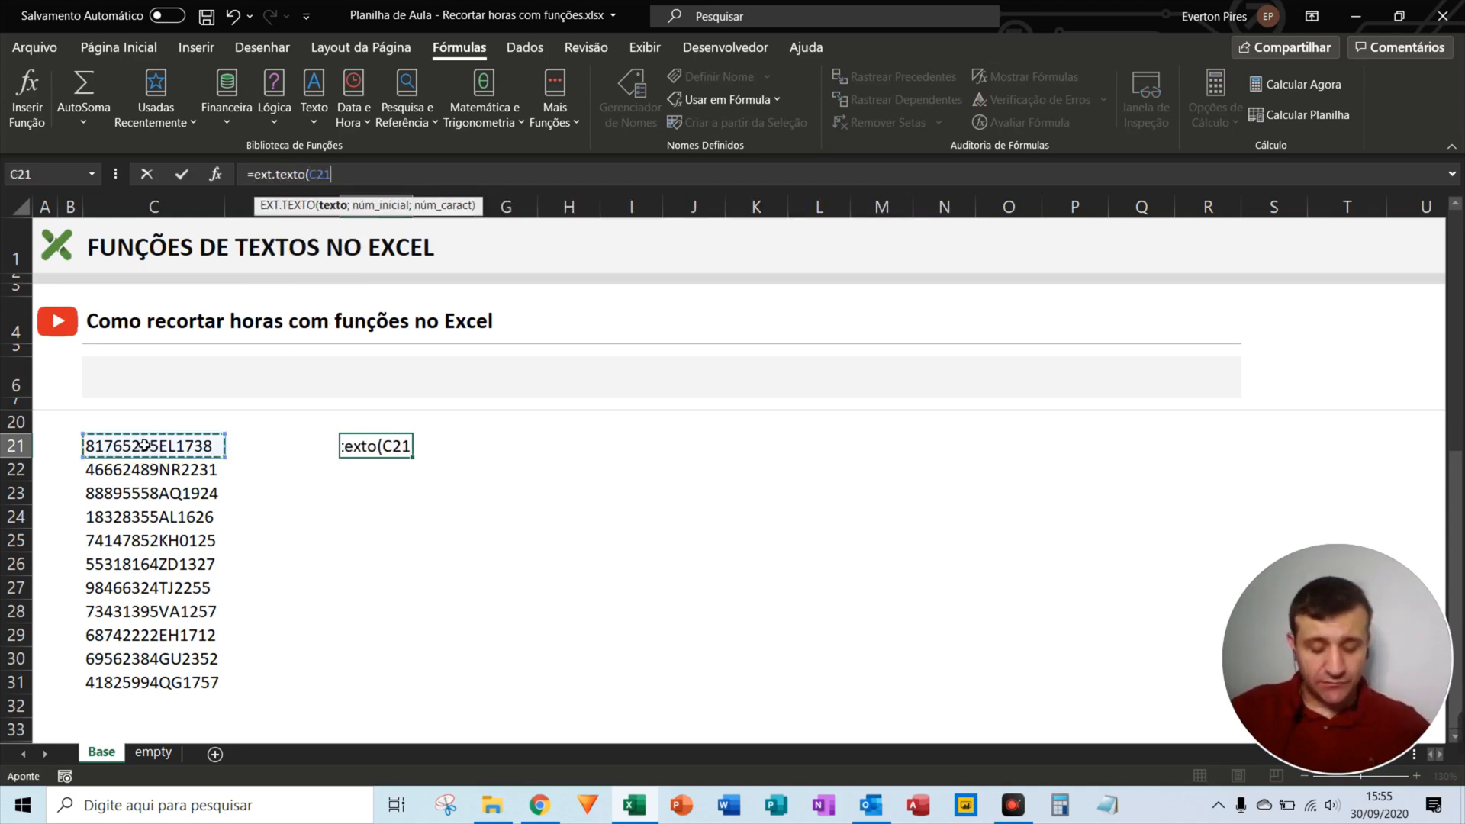
text(;)
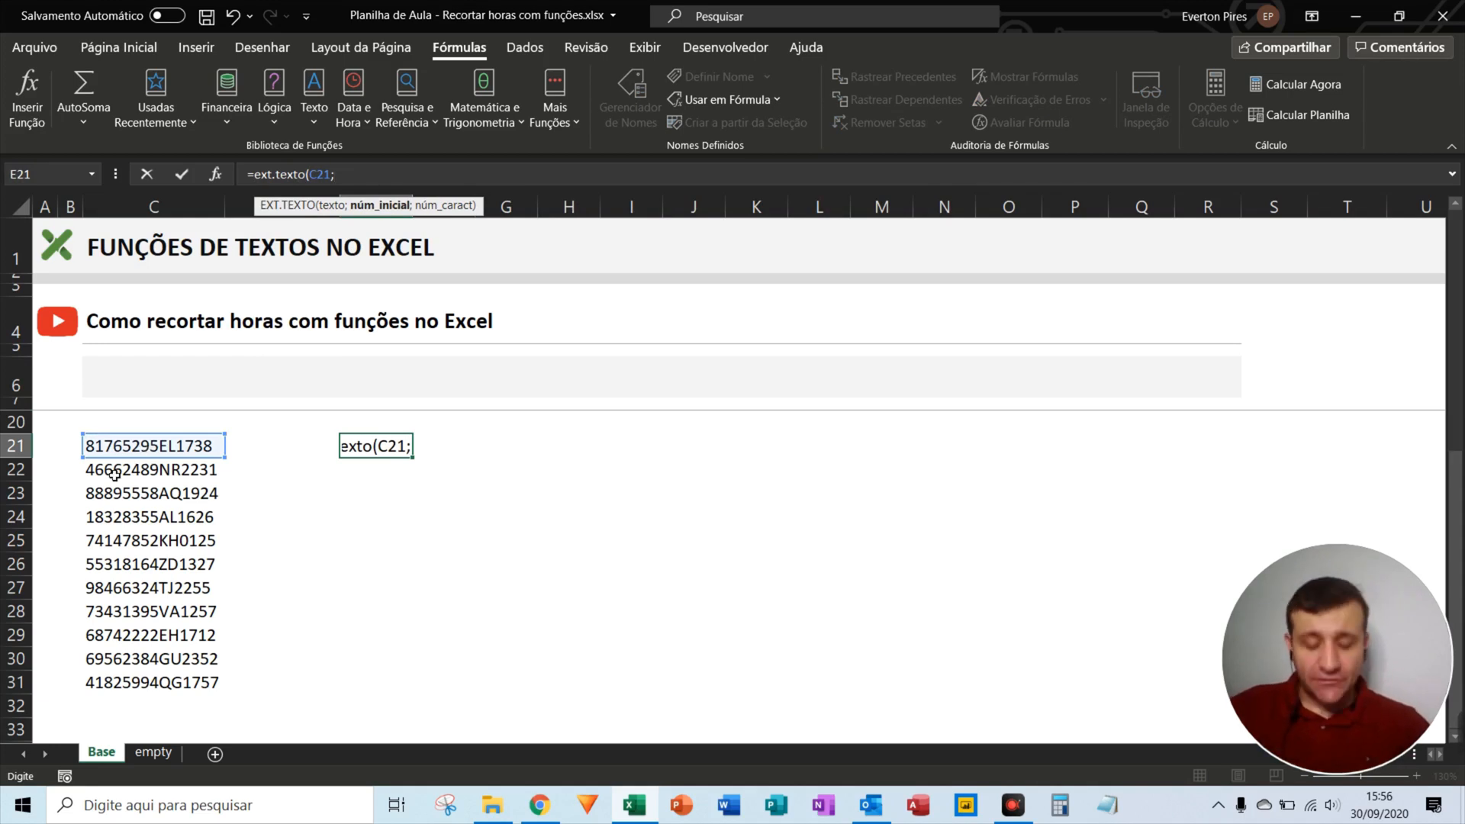
Point a temporary arrow at the first hour digit of the code in C21, and clear it.
key(ctrl+alt+d)
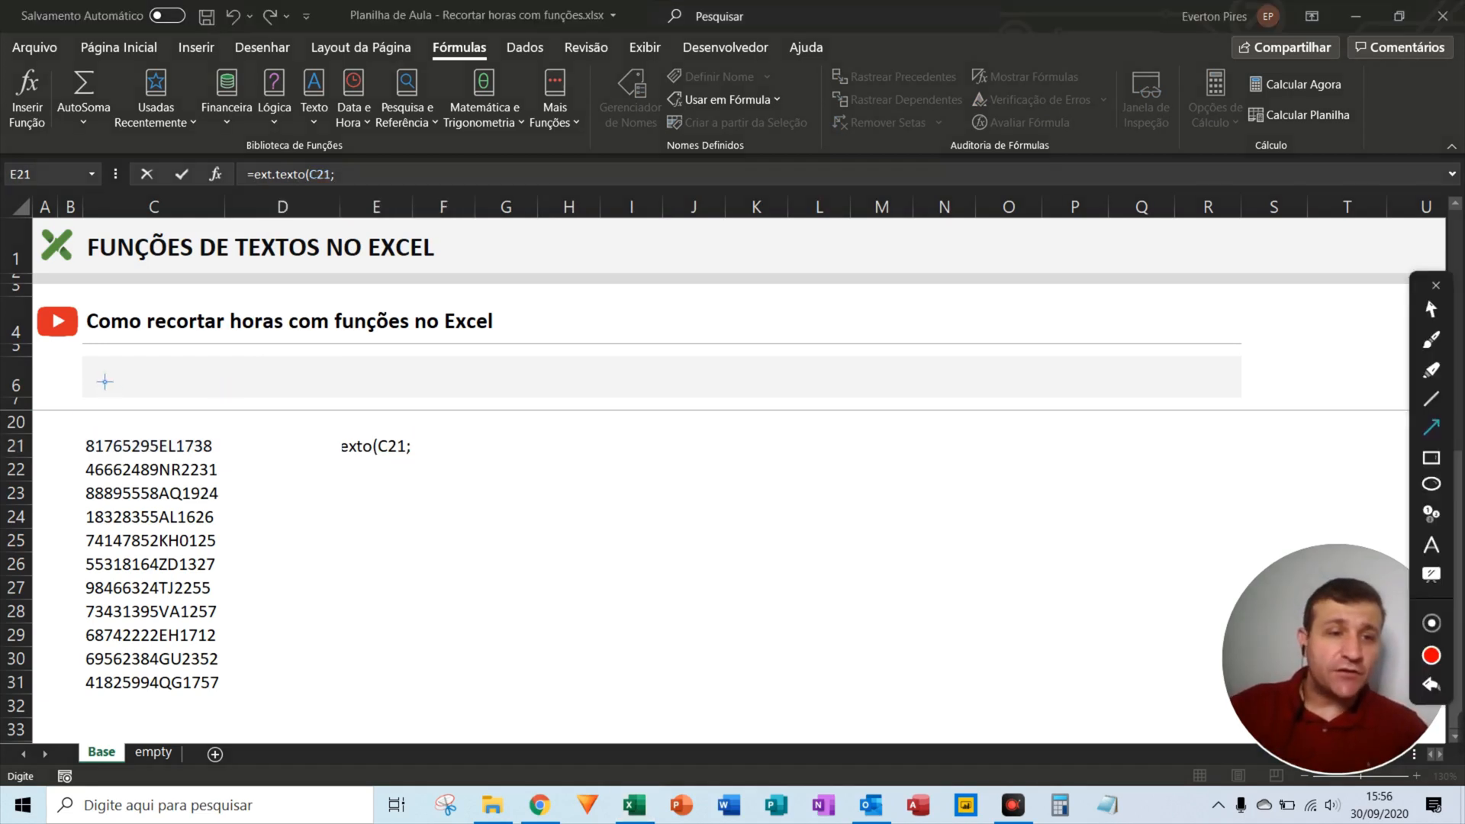
mouse_move(104, 382)
mouse_down()
mouse_move(101, 448)
mouse_move(186, 455)
mouse_up()
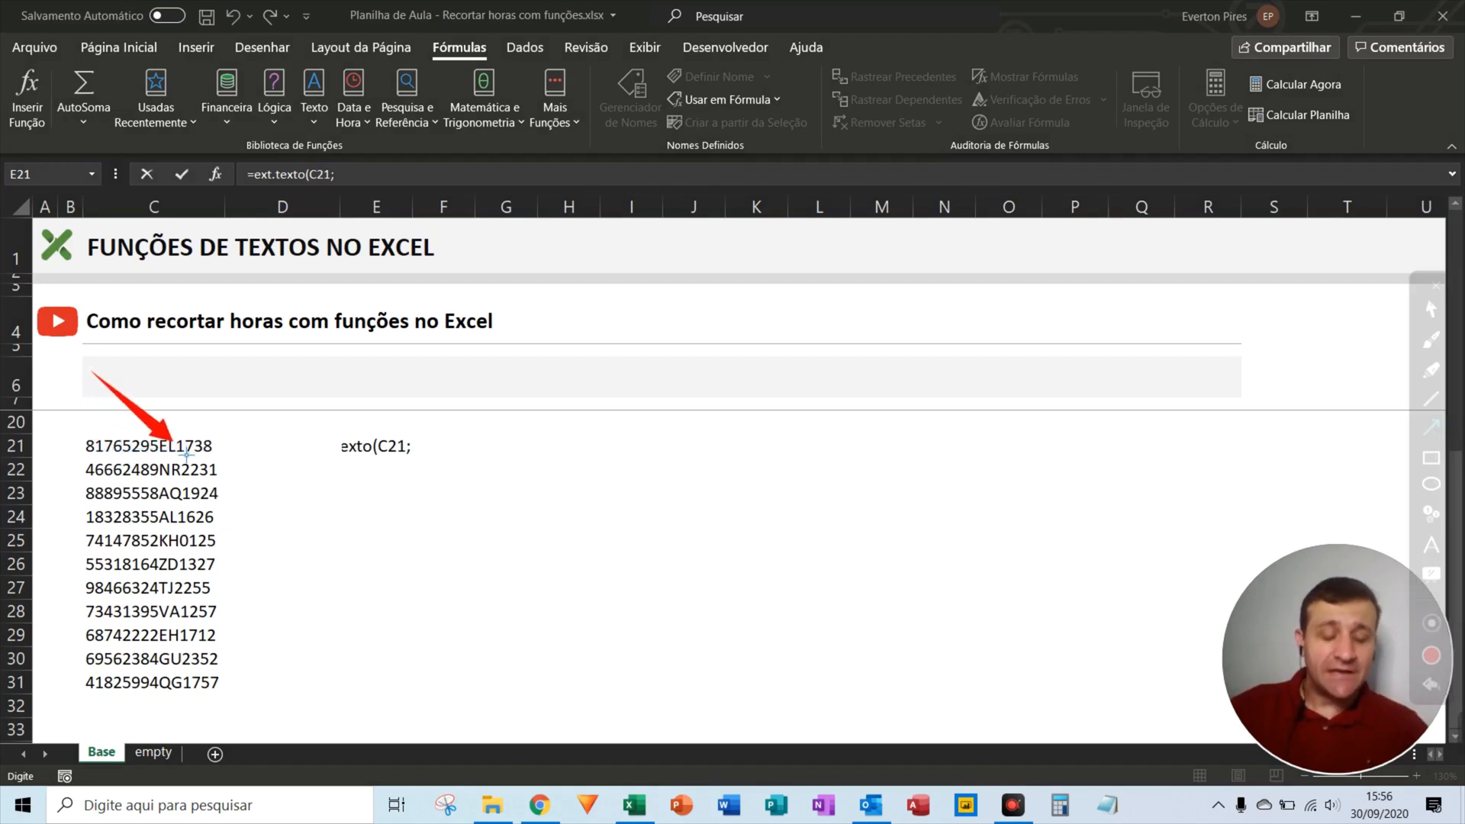
key(Escape)
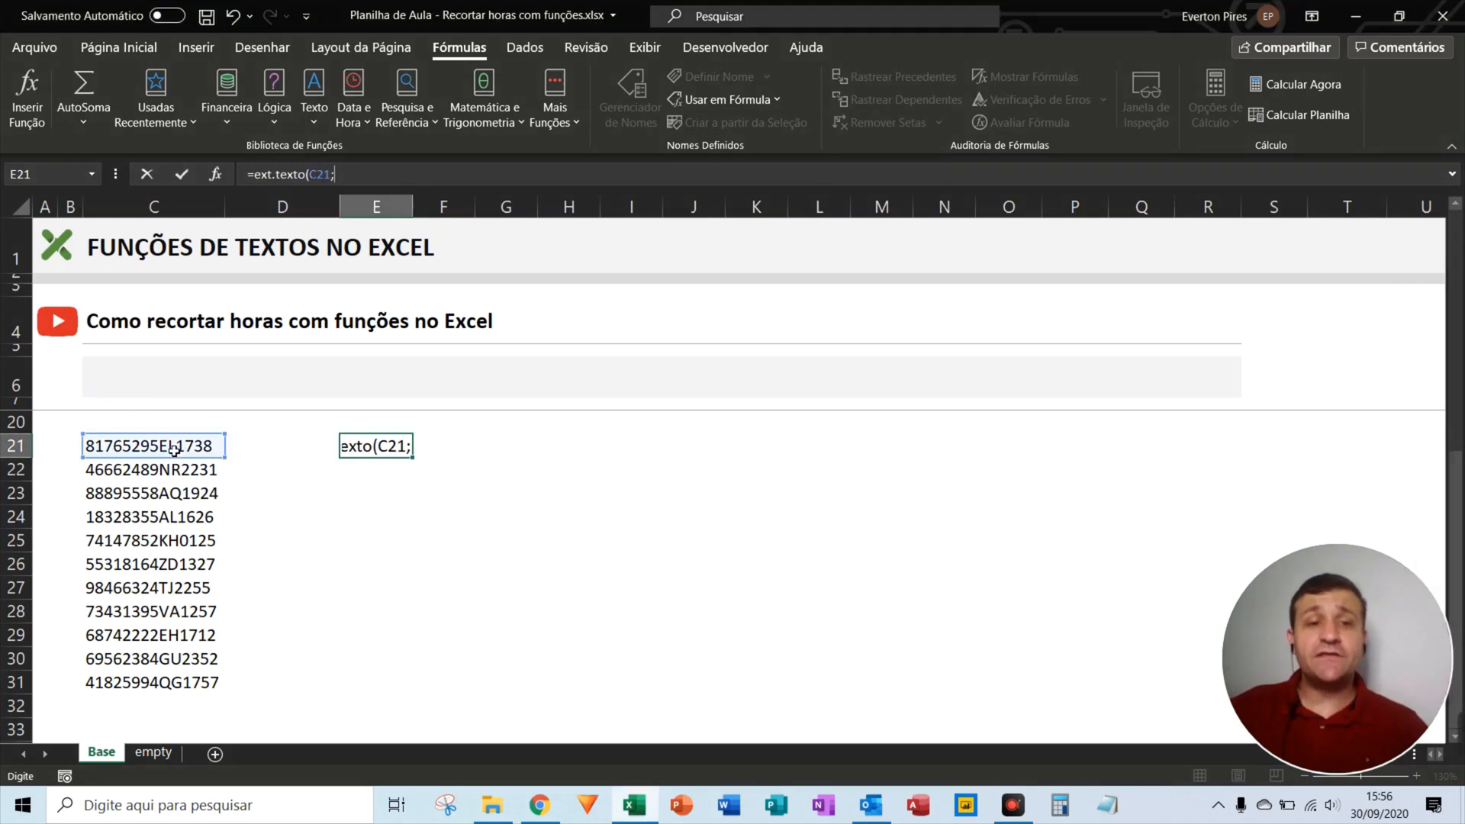
Complete the E21 formula with start position 11 and a length of 2 characters.
click(351, 195)
text(11)
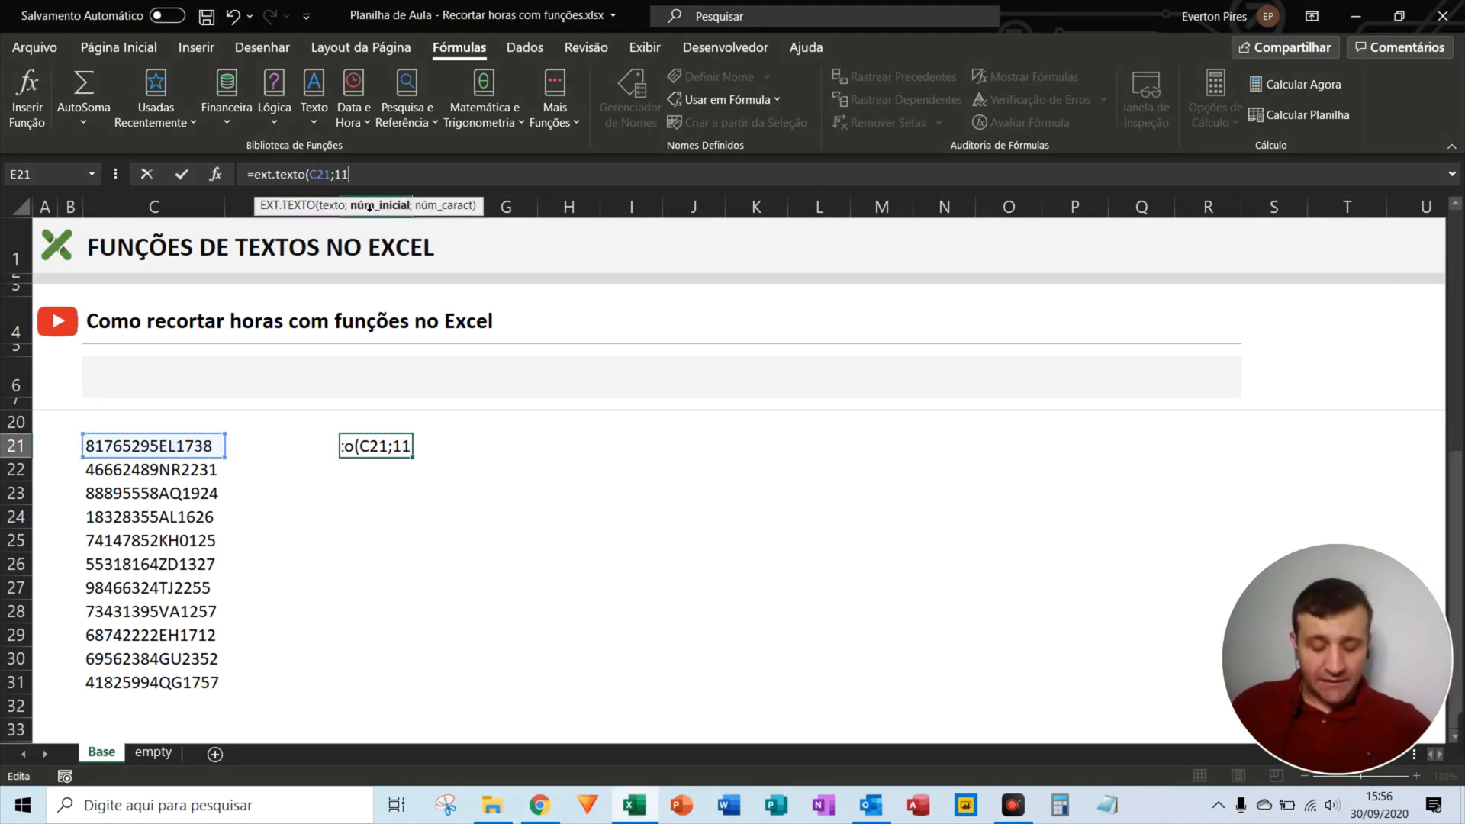
text(;)
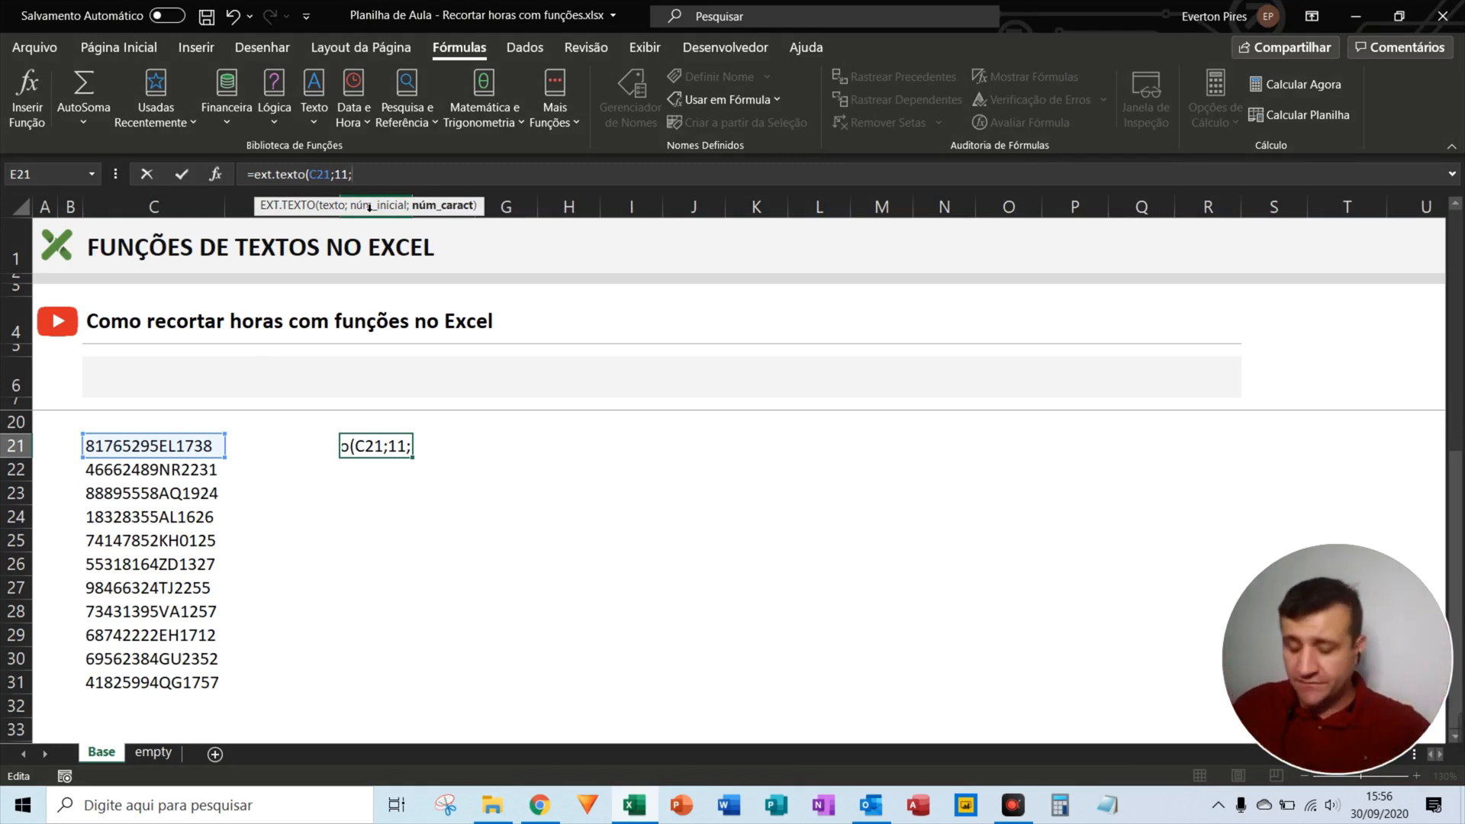
text(2))
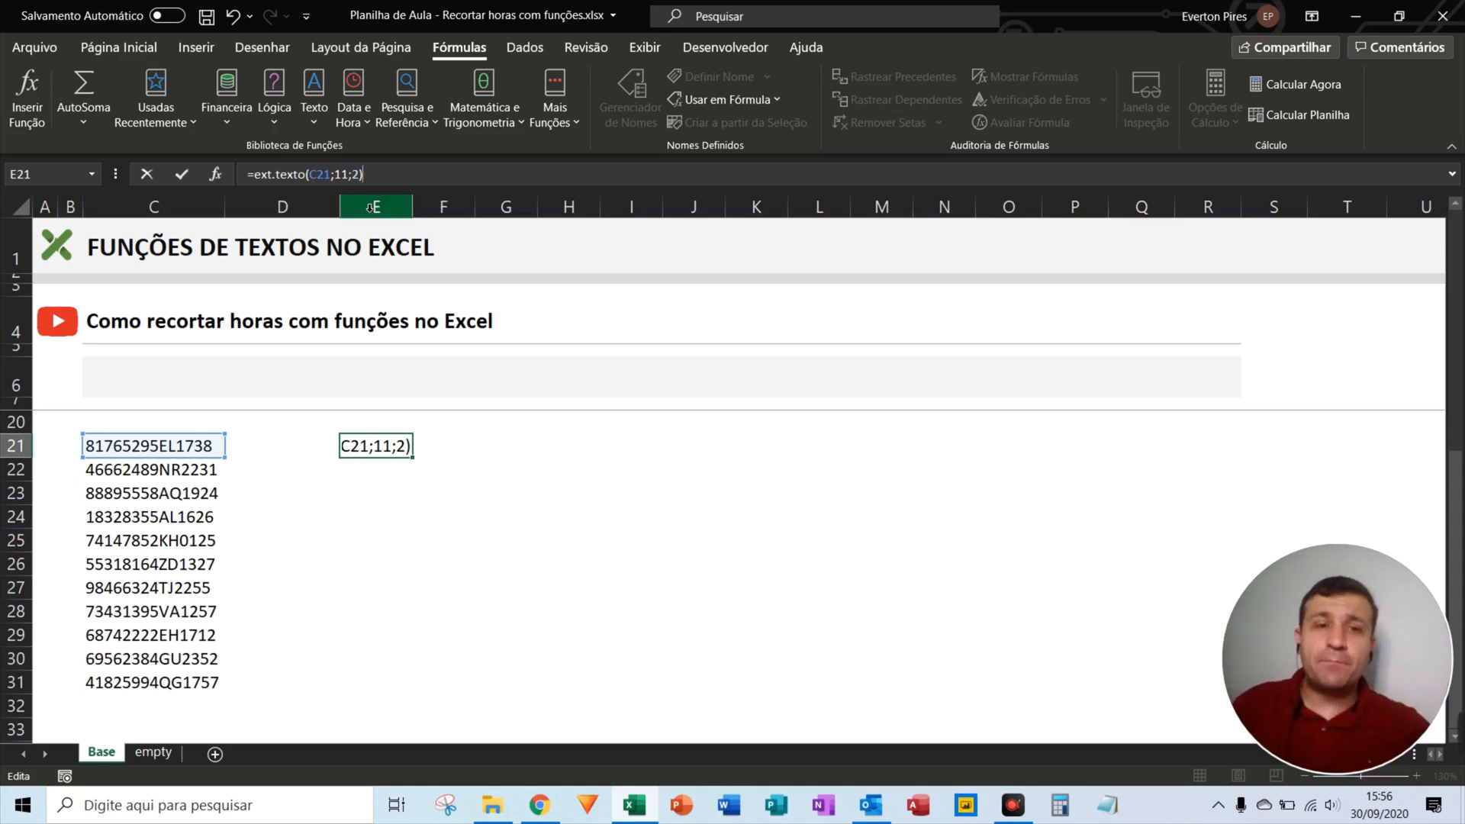
key(Return)
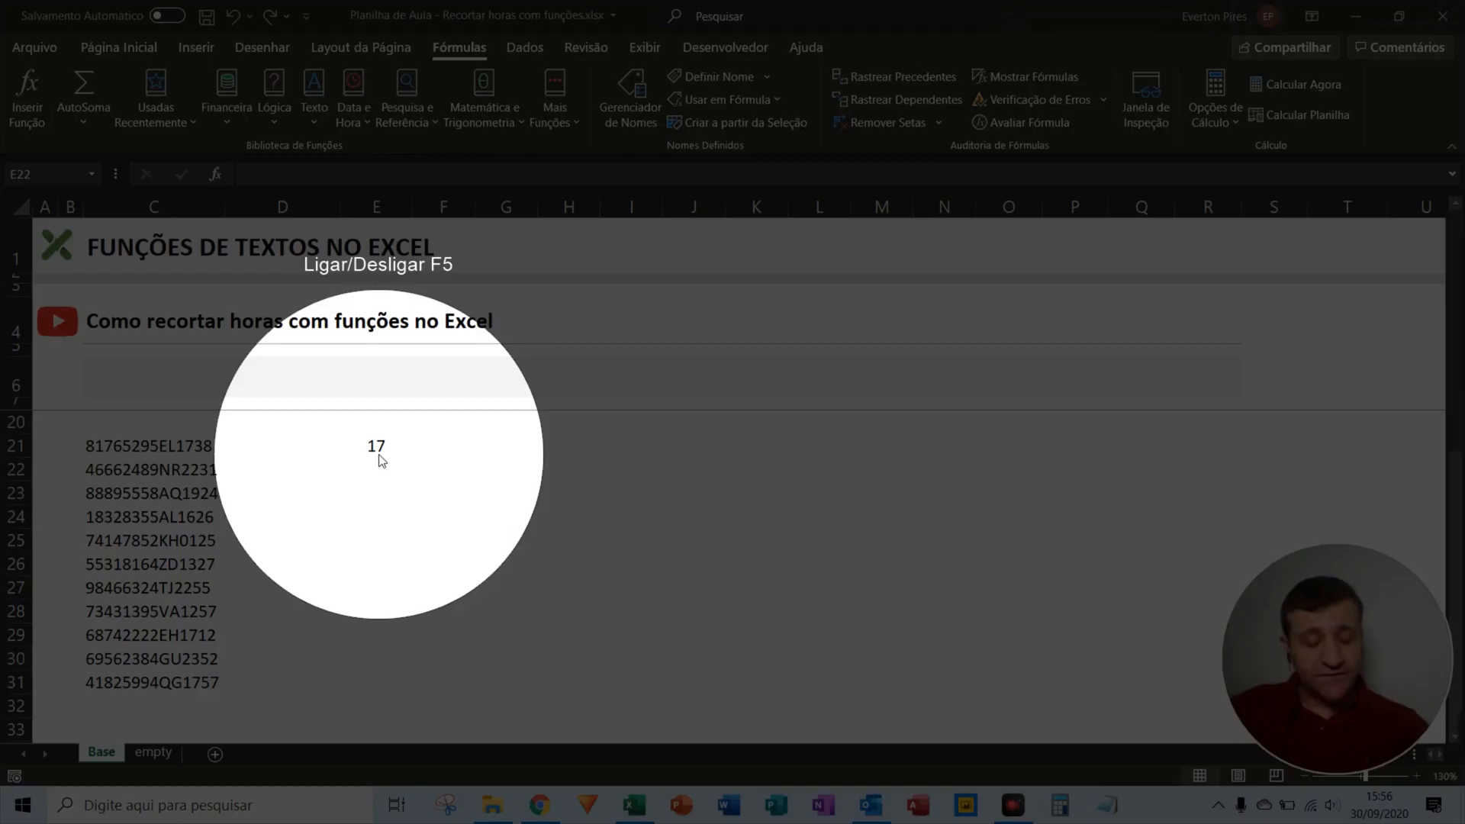
key(F5)
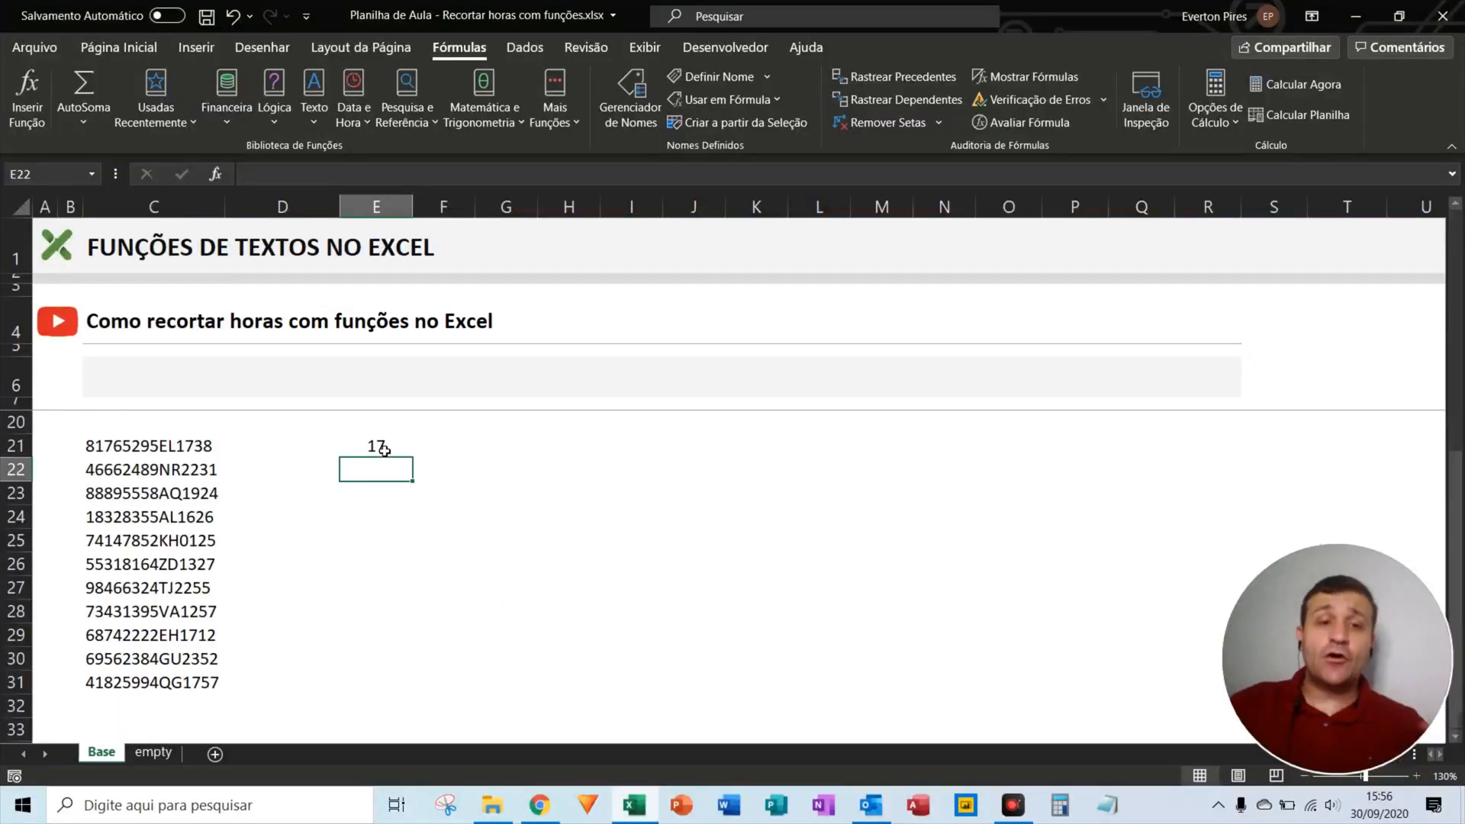
Append &":" to the EXT.TEXTO formula in E21 to add a colon after the hours.
click(731, 403)
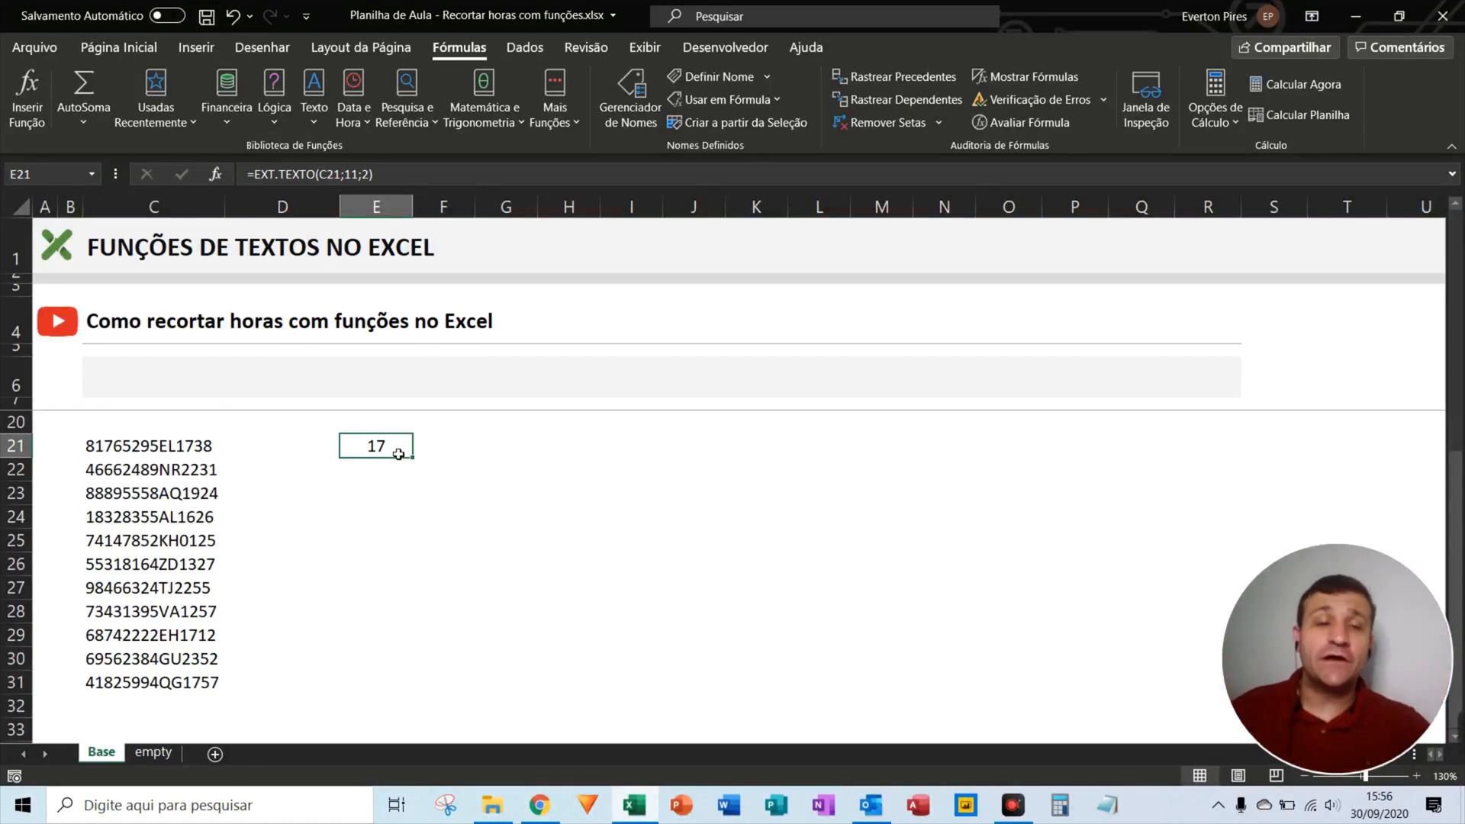
click(434, 175)
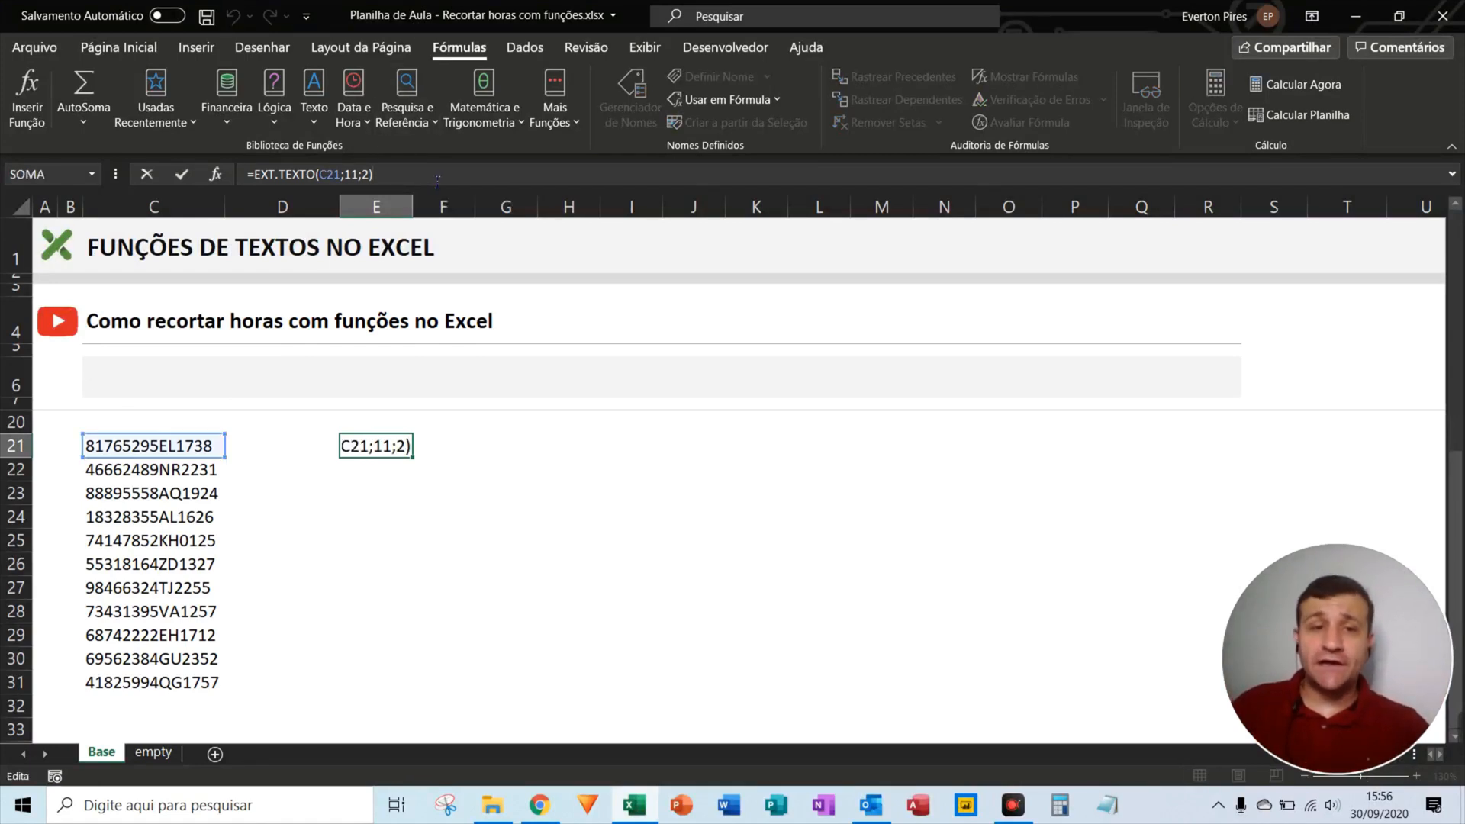
text(&)
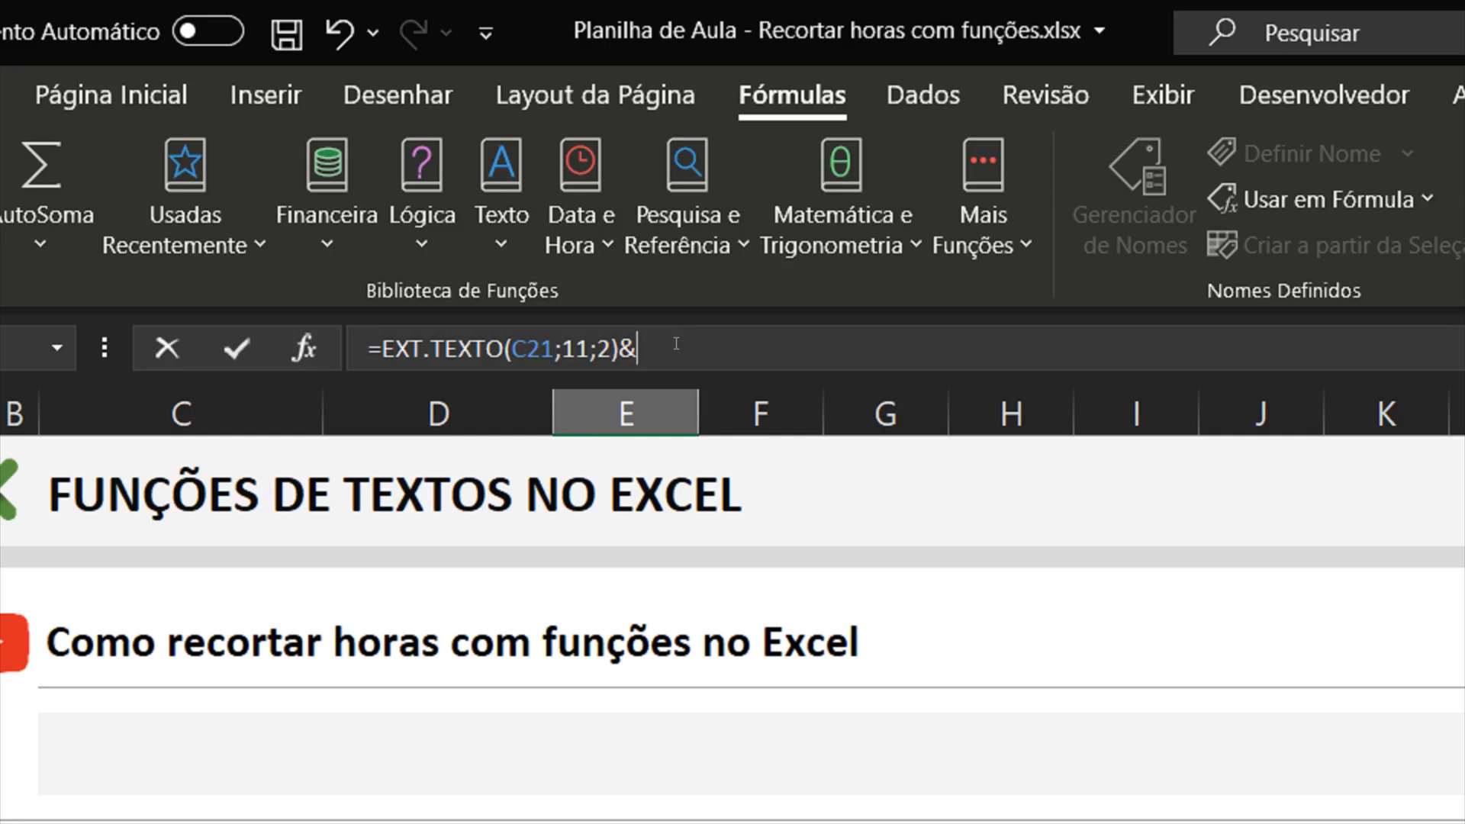
text(":")
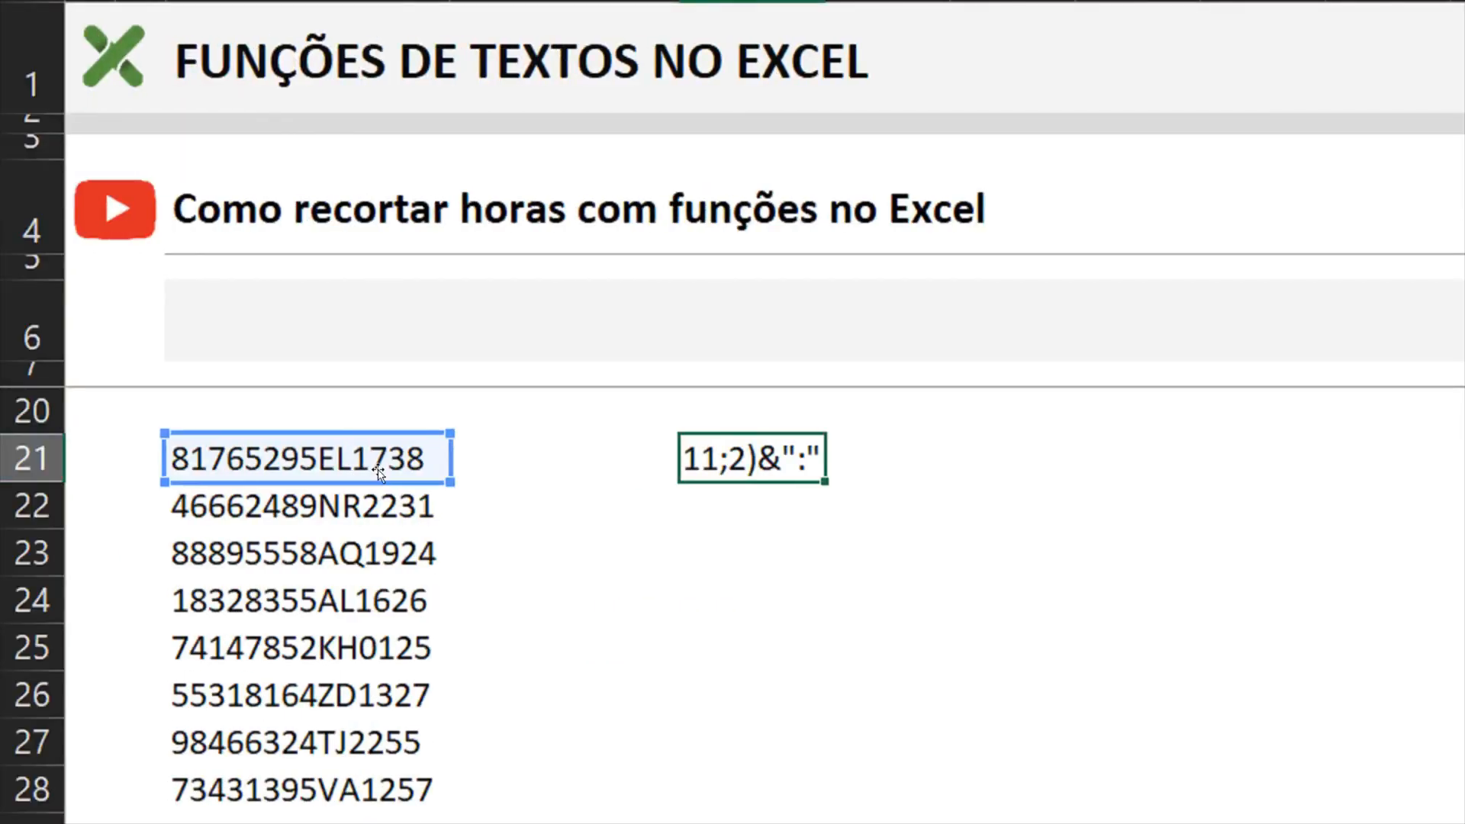
Examine the minute digits at the end of the code in C21.
key(F5)
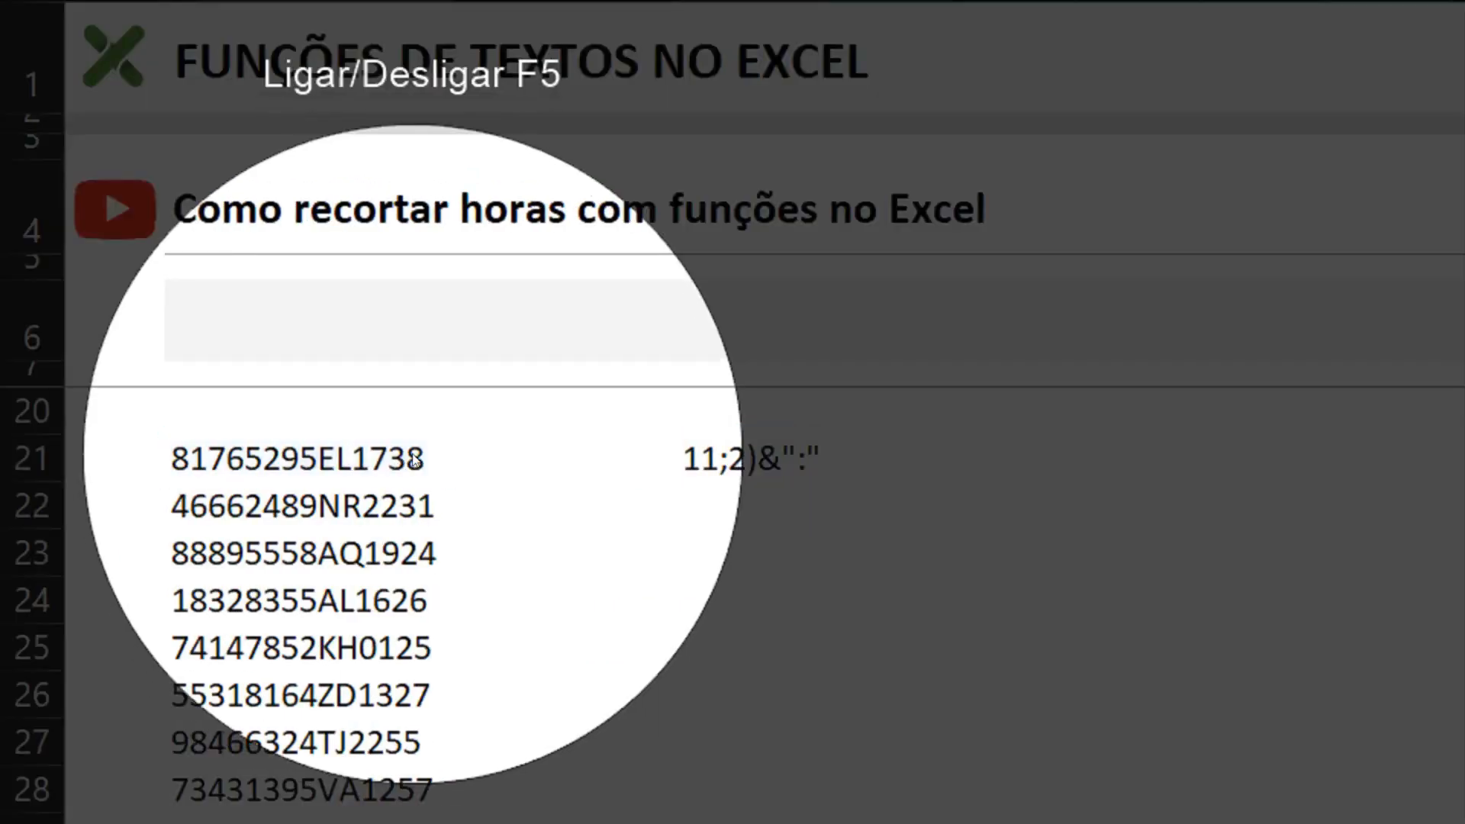
click(410, 456)
key(F5)
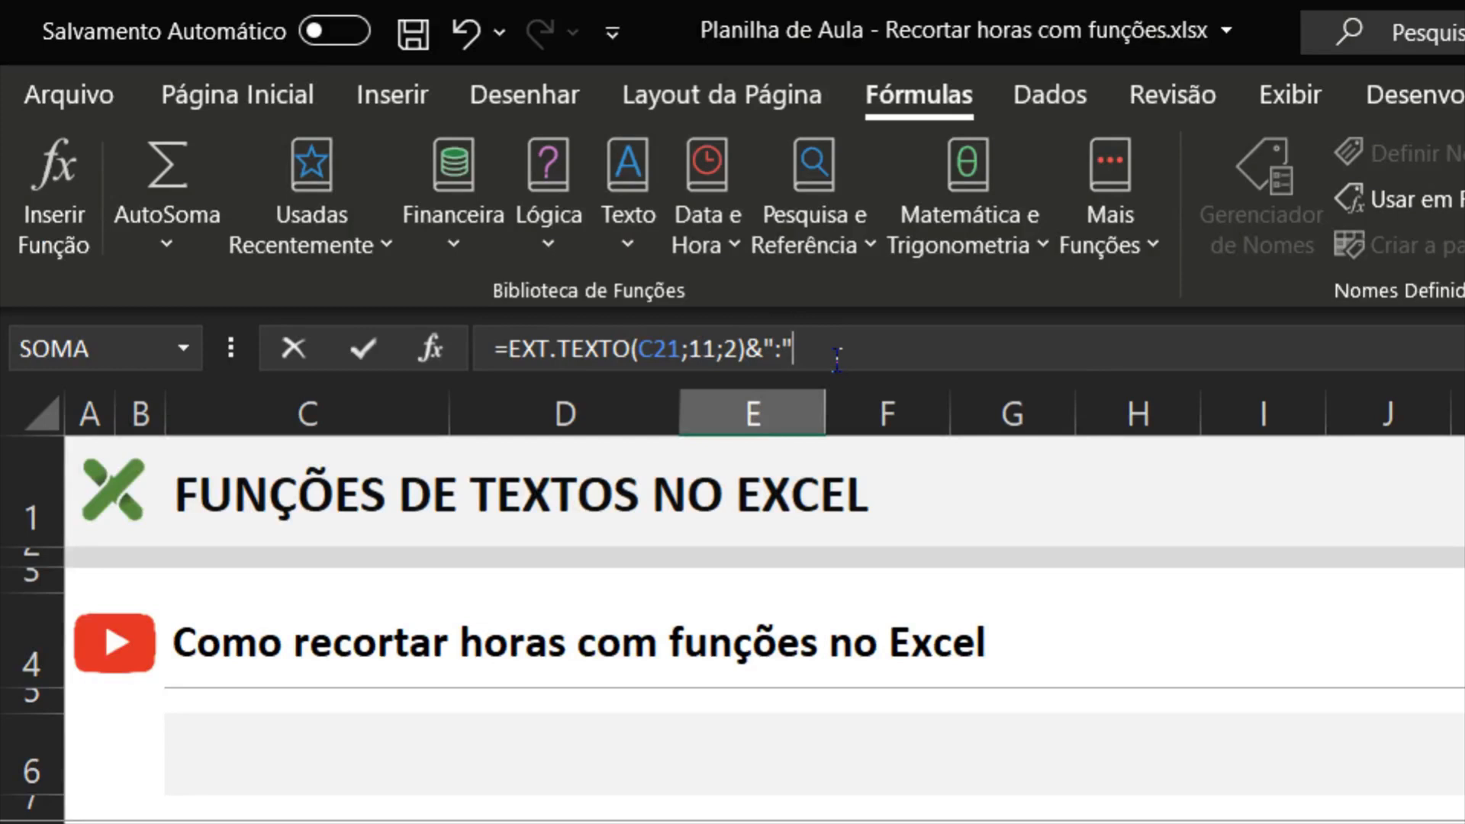
Append &DIREITA(C21;2) to the E21 formula to add the minutes, and confirm the formula.
text(&)
text(direit)
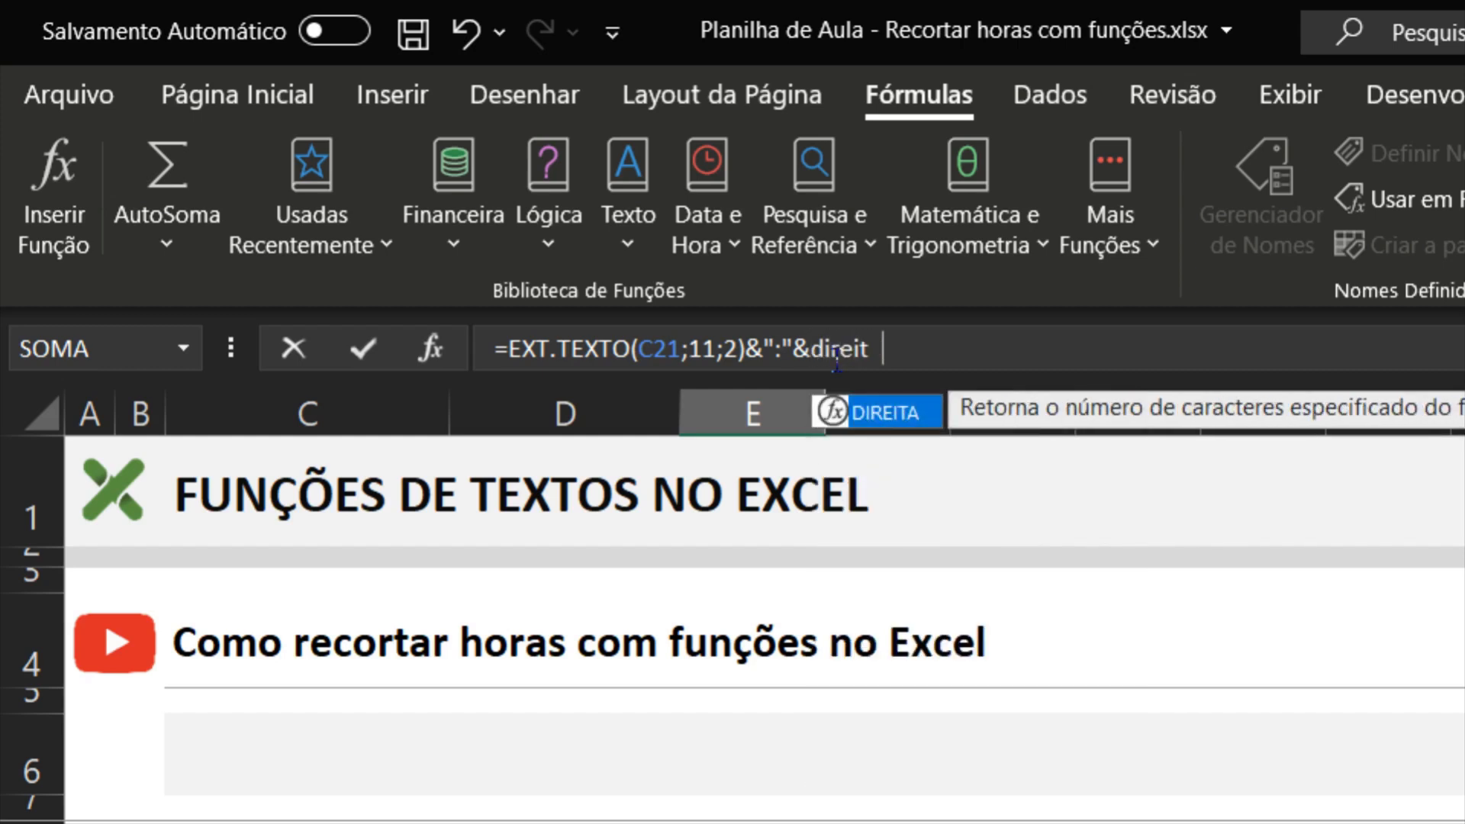
text(a()
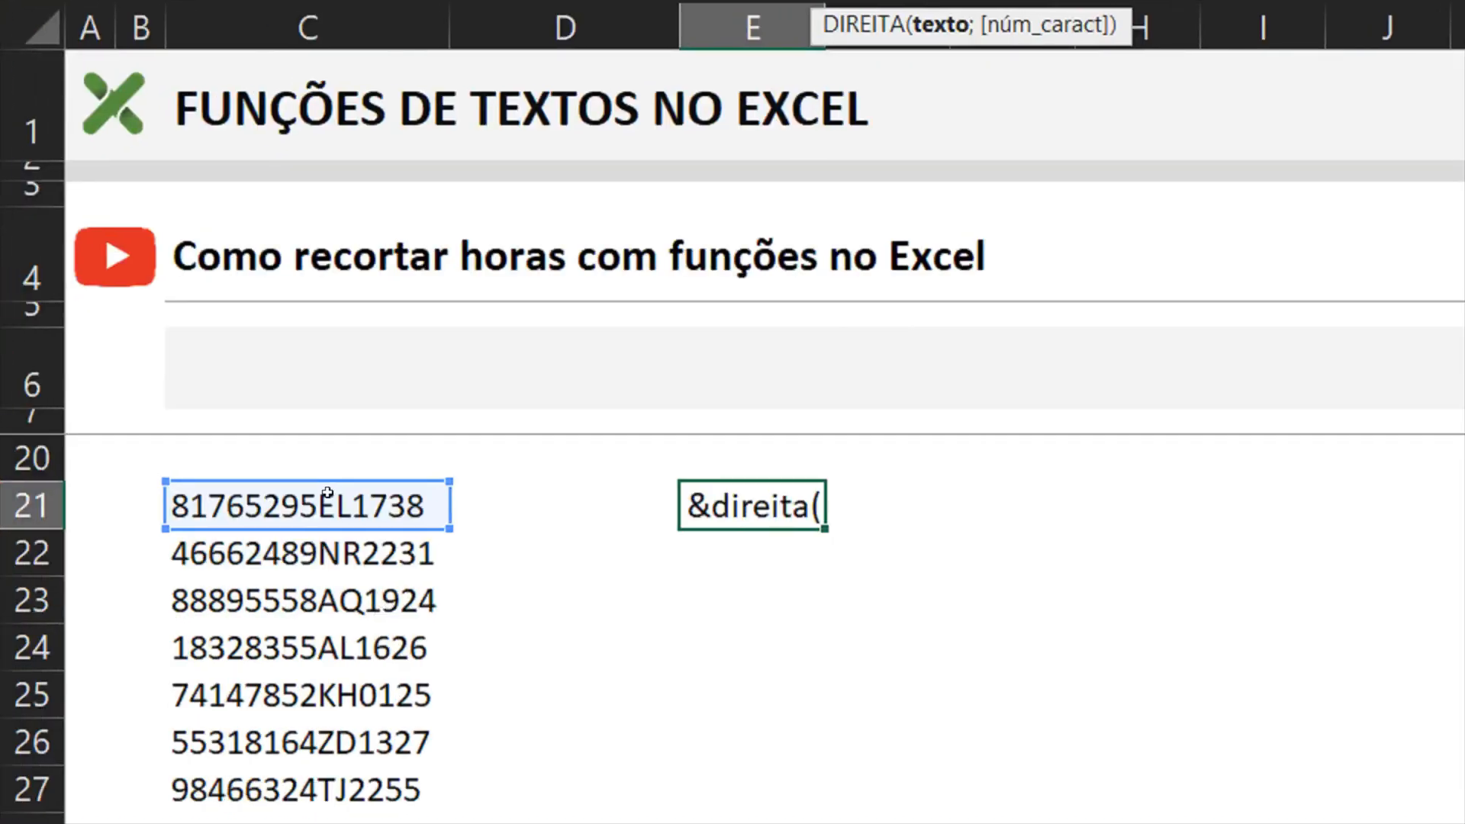
click(327, 493)
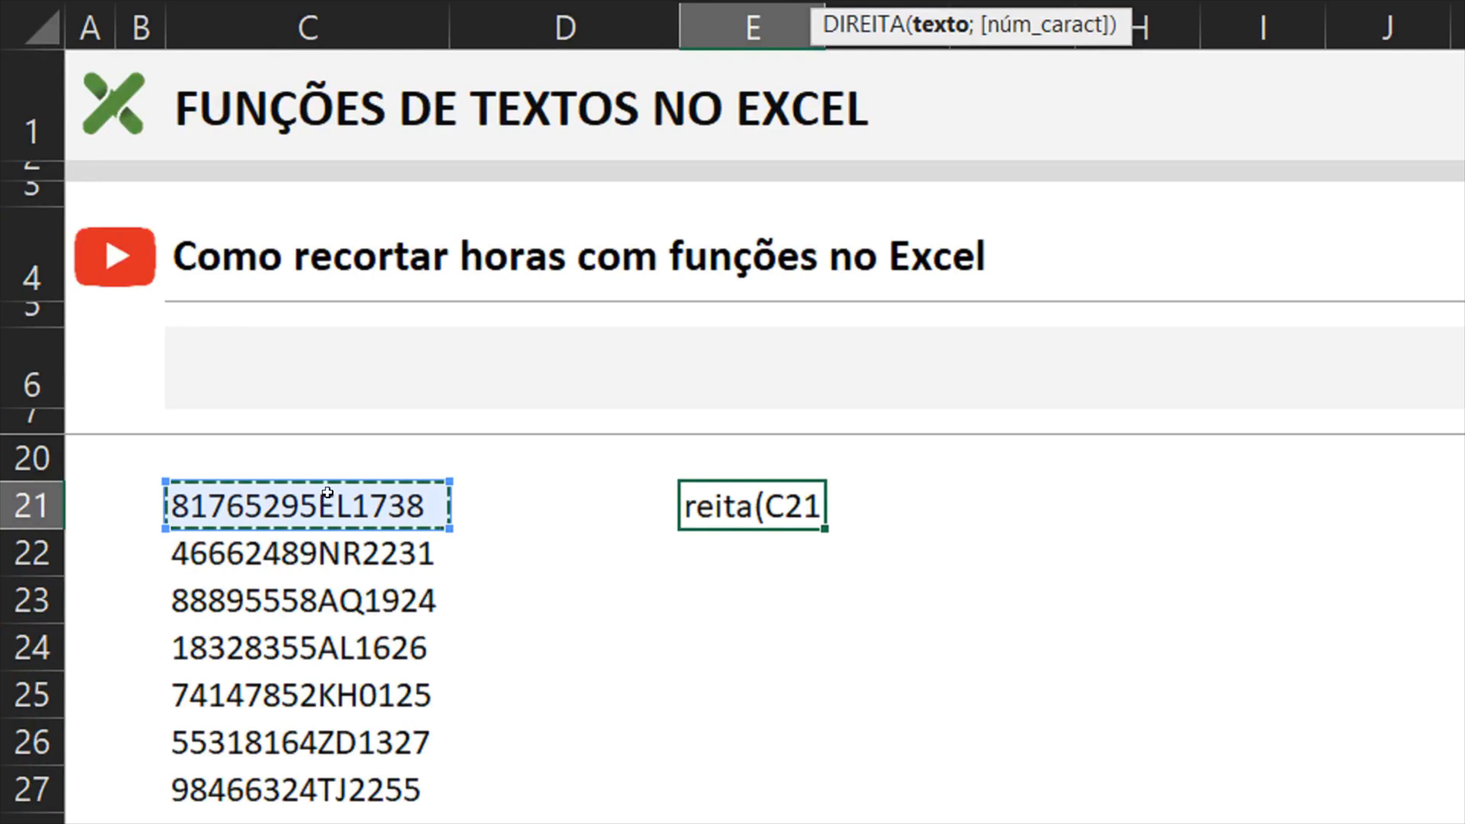
text(;)
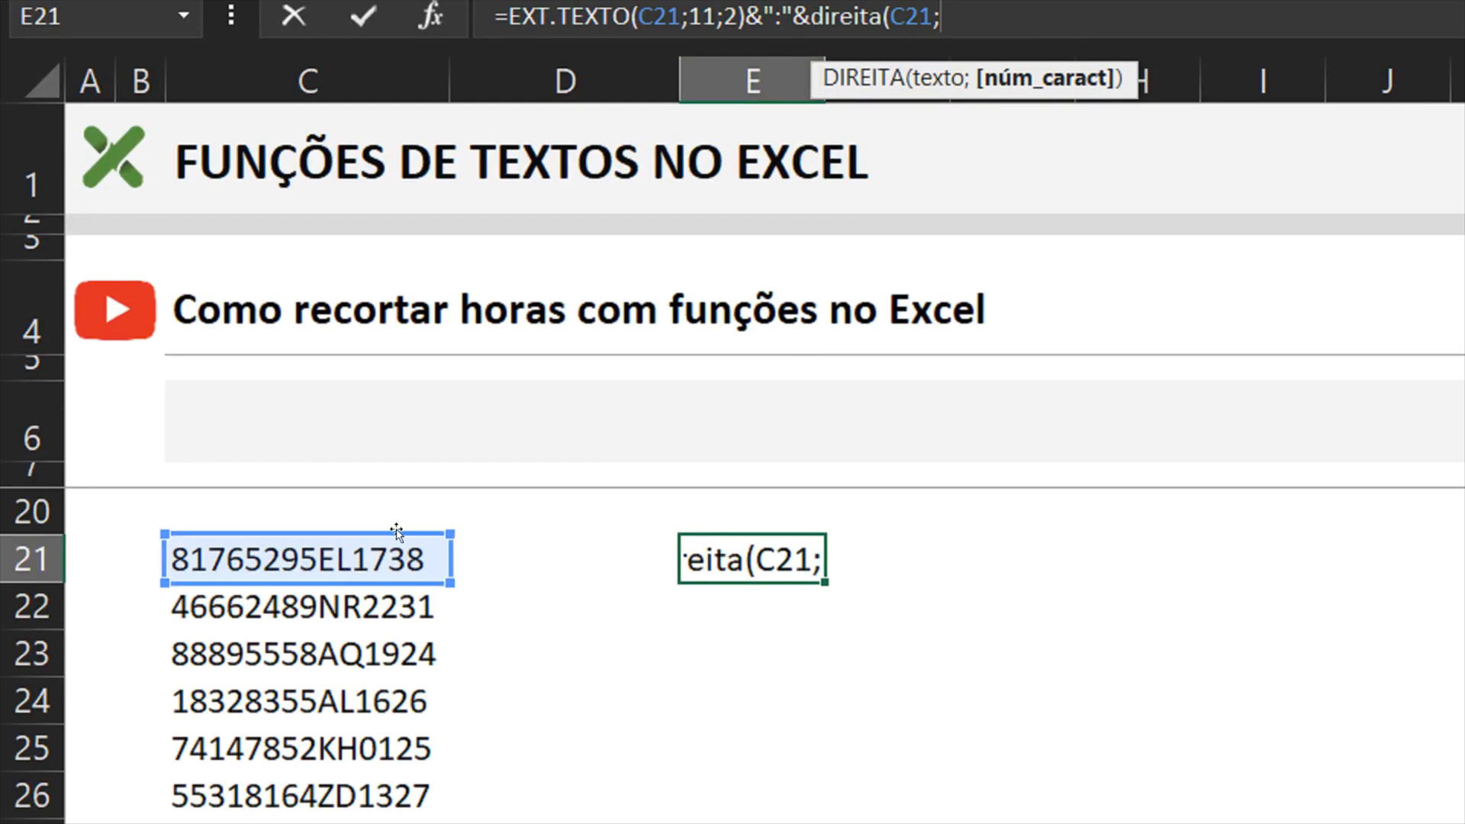
text(2)
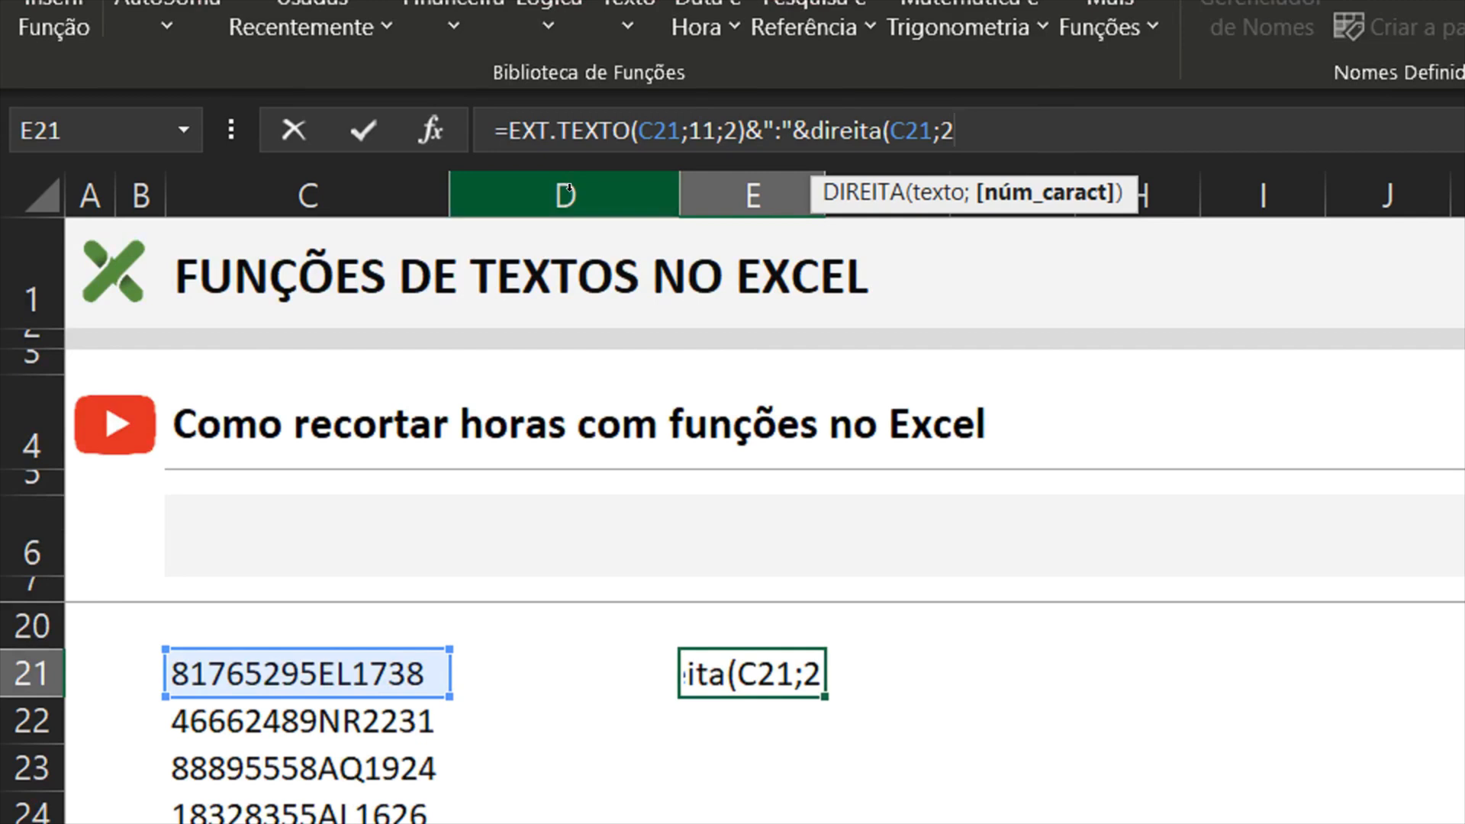
text())
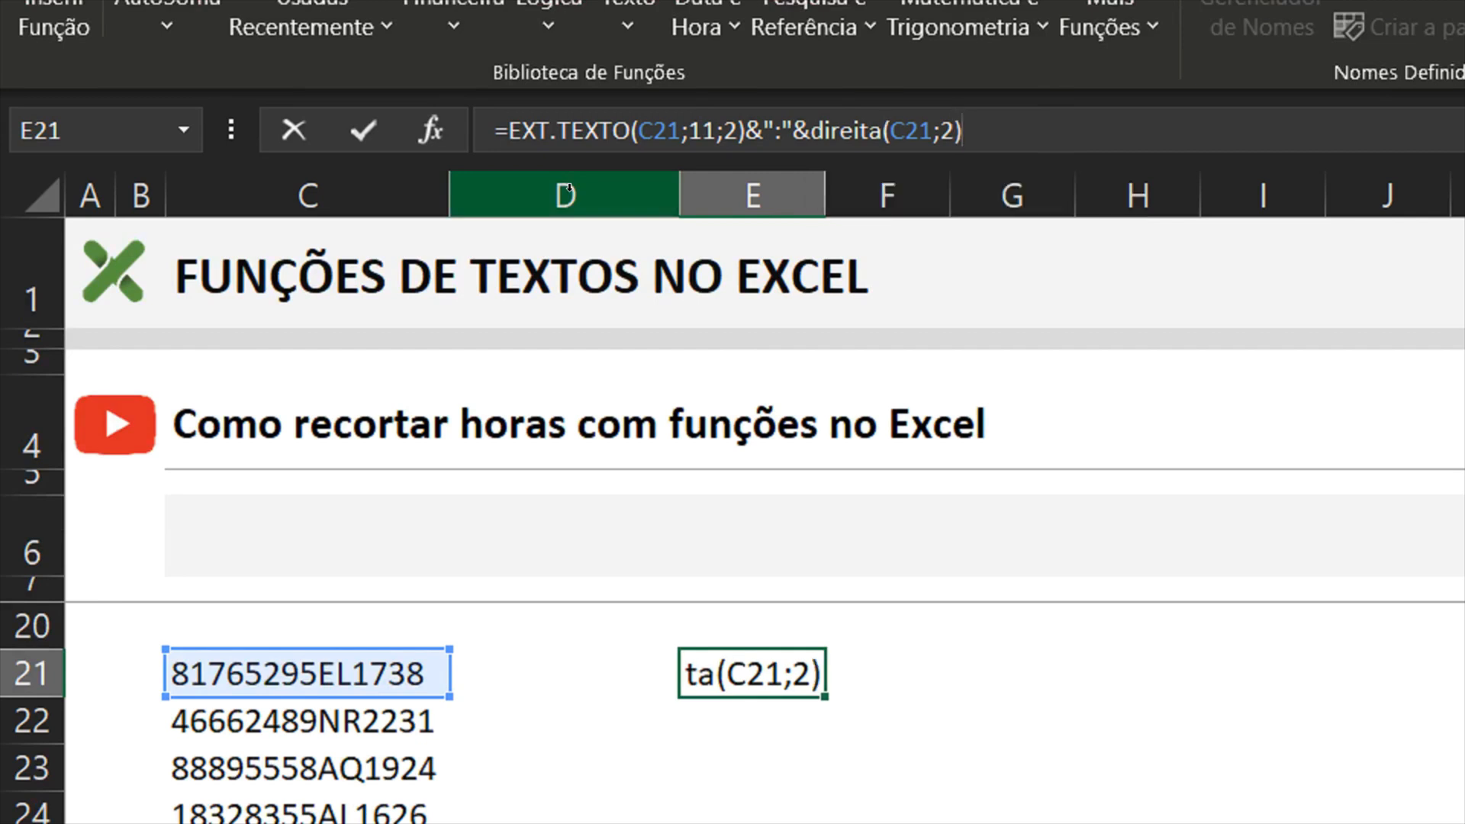
key(Return)
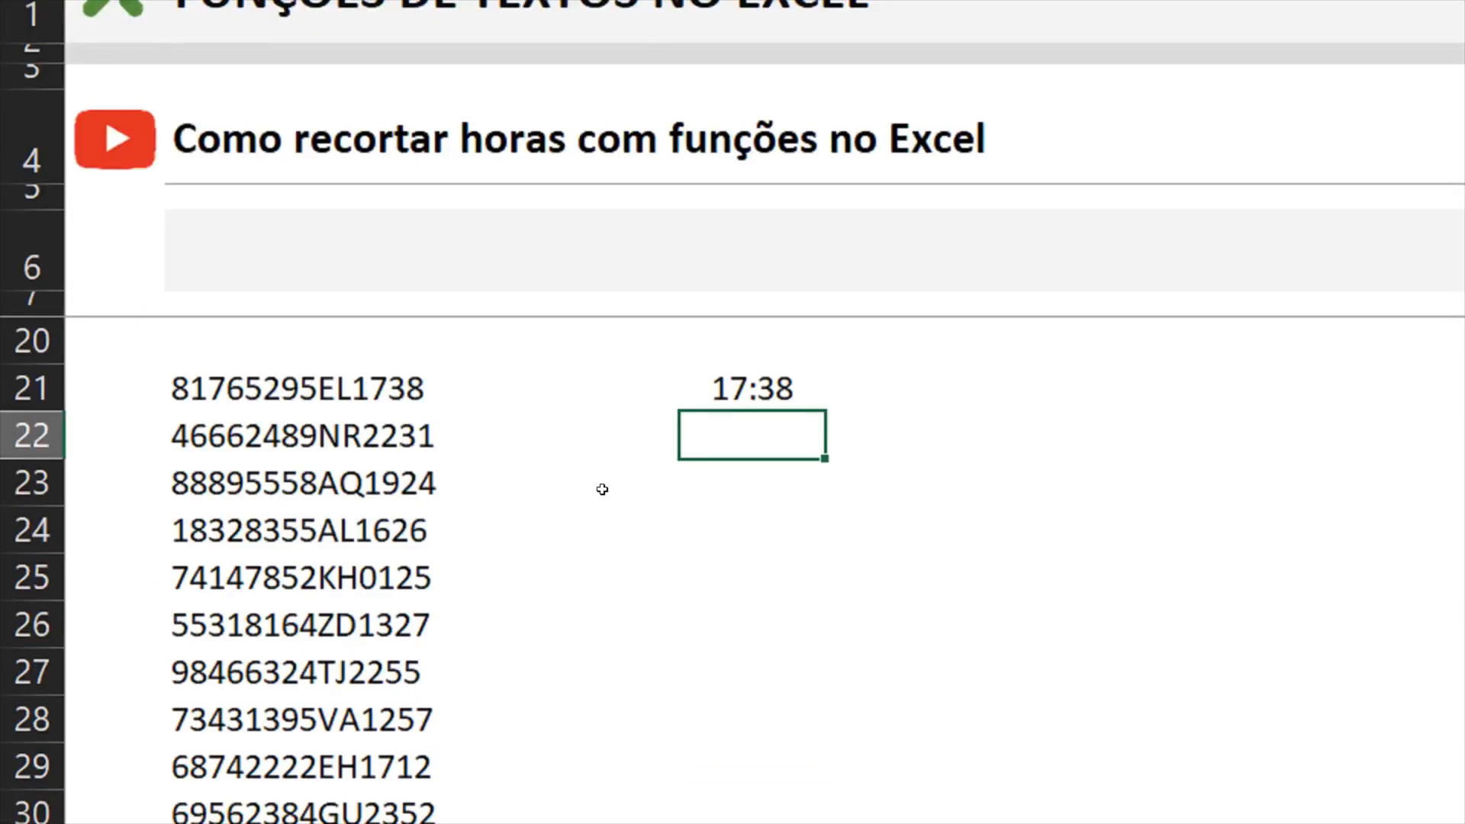
key(F5)
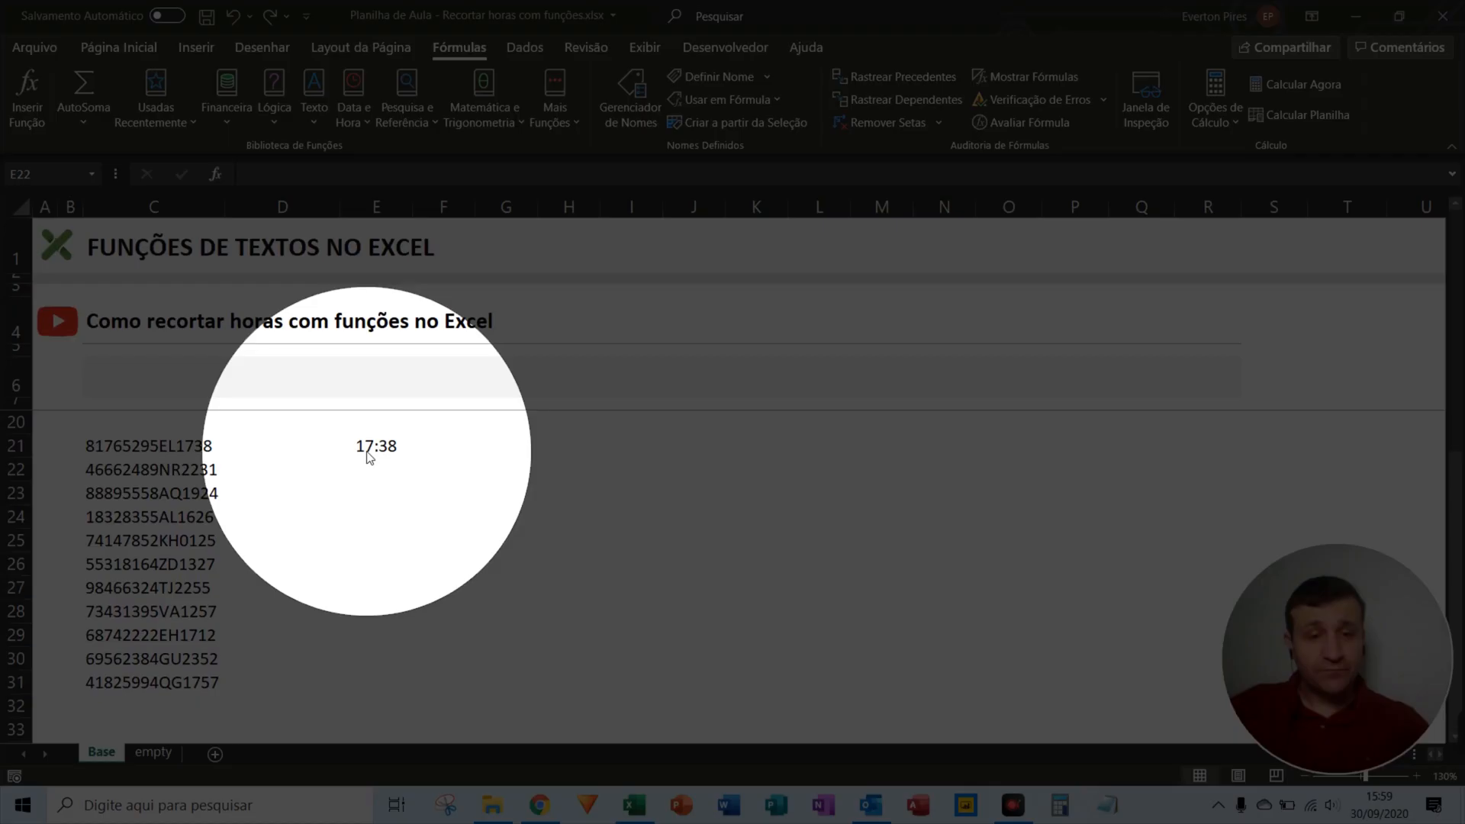
key(F5)
Copy the E21 formula down to E22:E31.
click(373, 446)
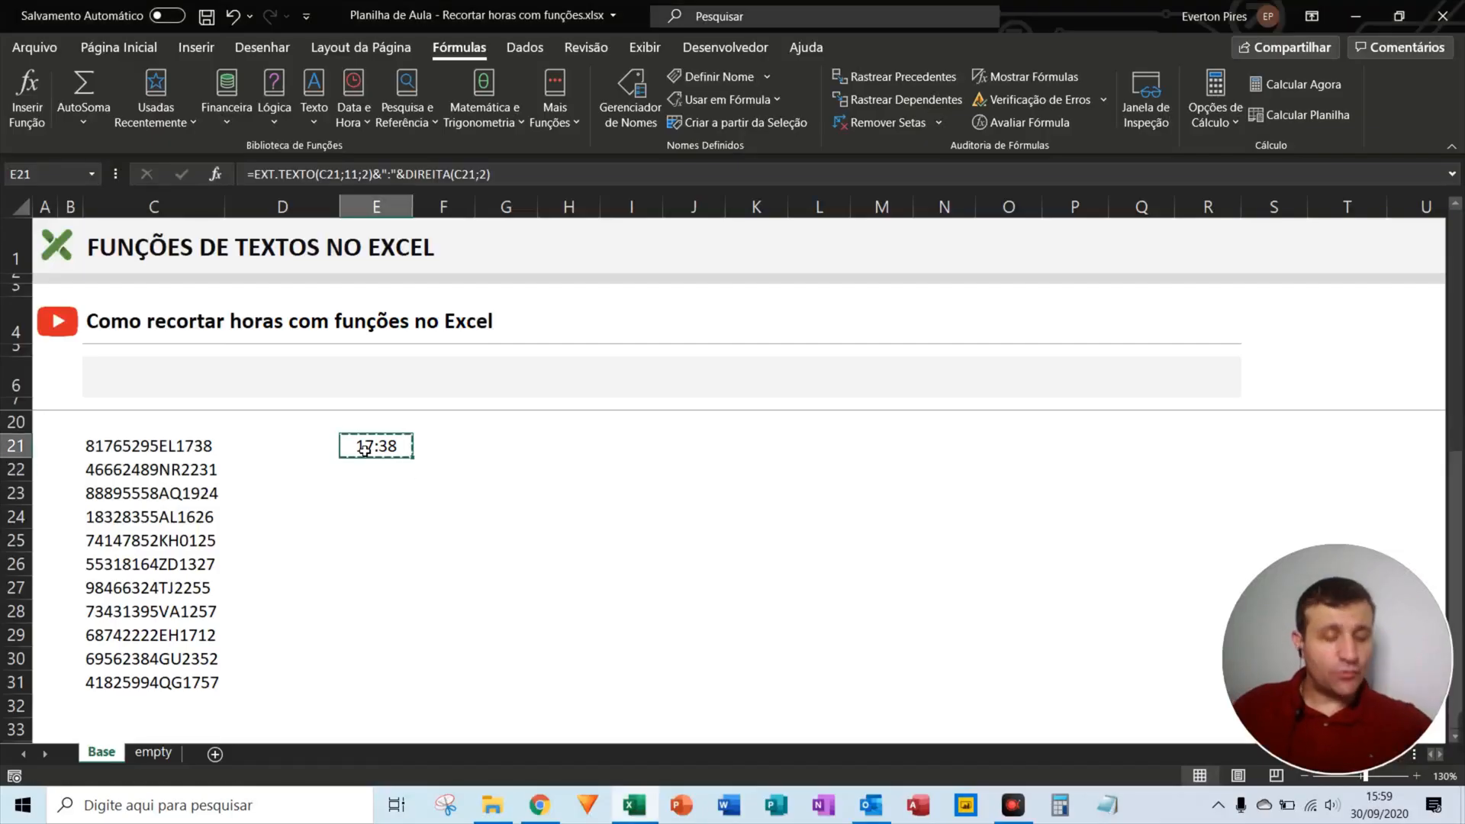
key(ctrl+c)
drag(375, 469, 375, 493)
key(shift+Up)
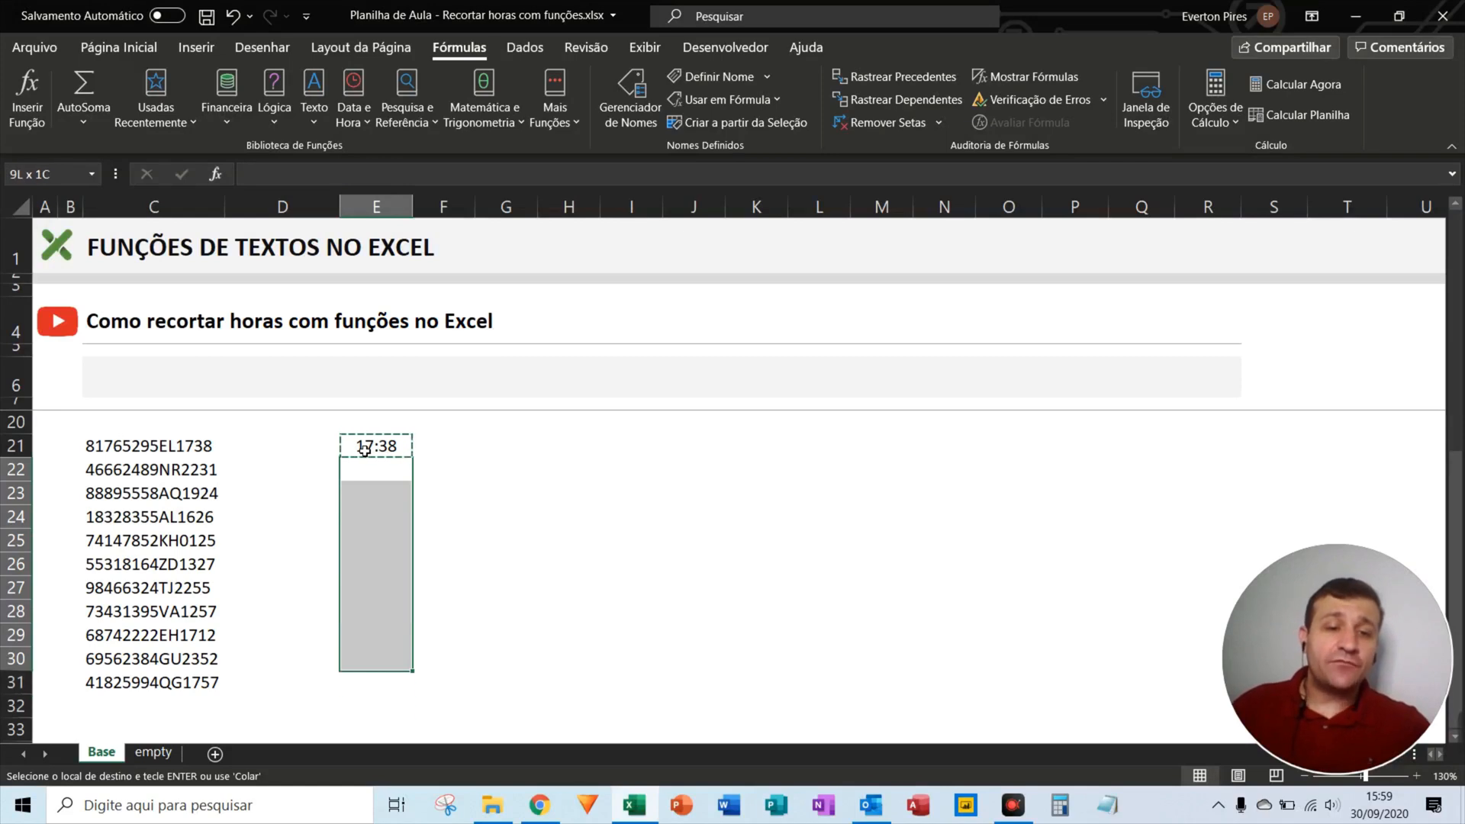
key(Return)
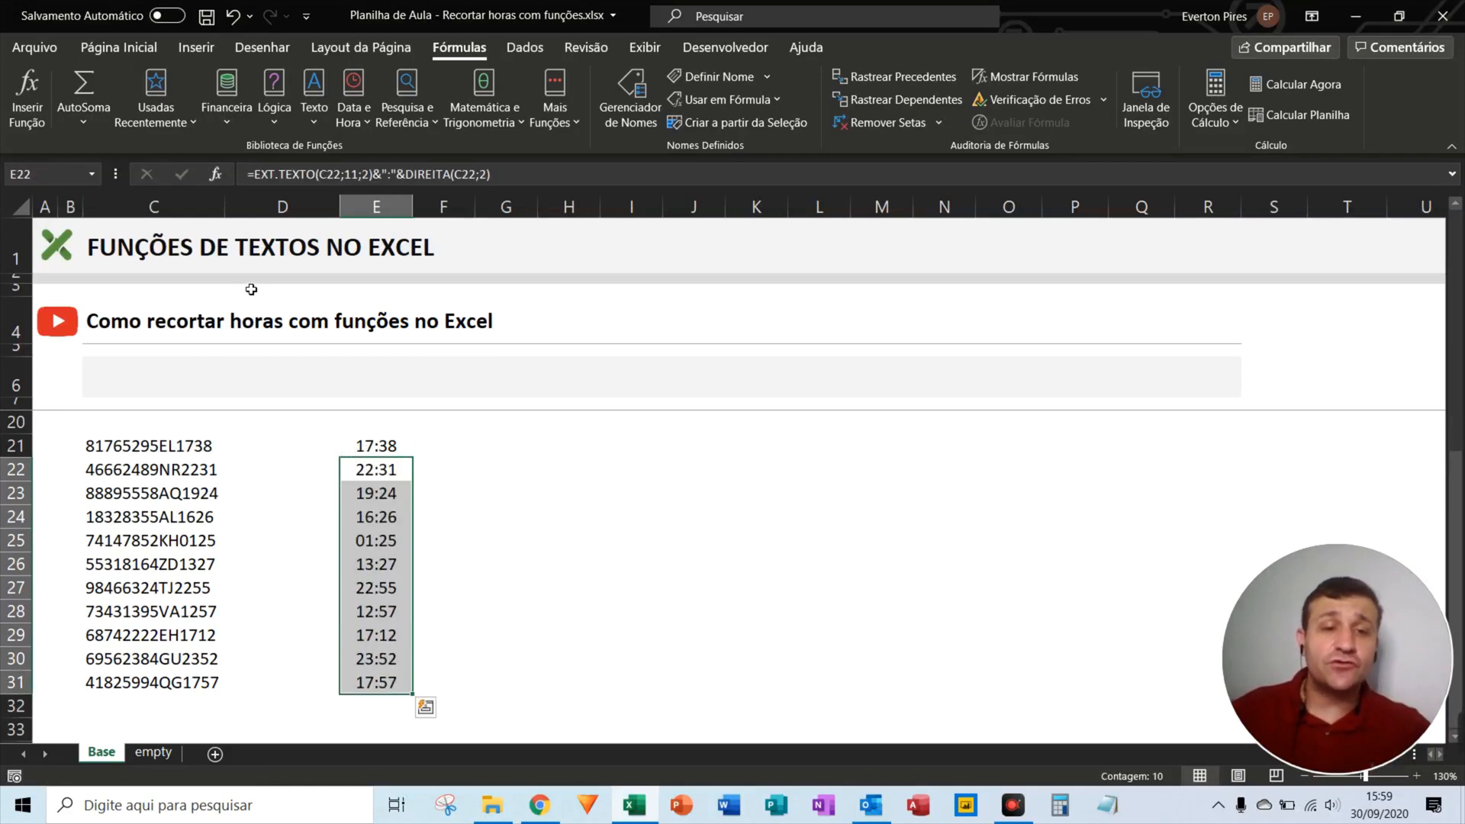
Check the status bar summary for the extracted times in E21:E30, and undo the copy into E22:E31.
click(507, 499)
click(378, 450)
drag(377, 450, 380, 661)
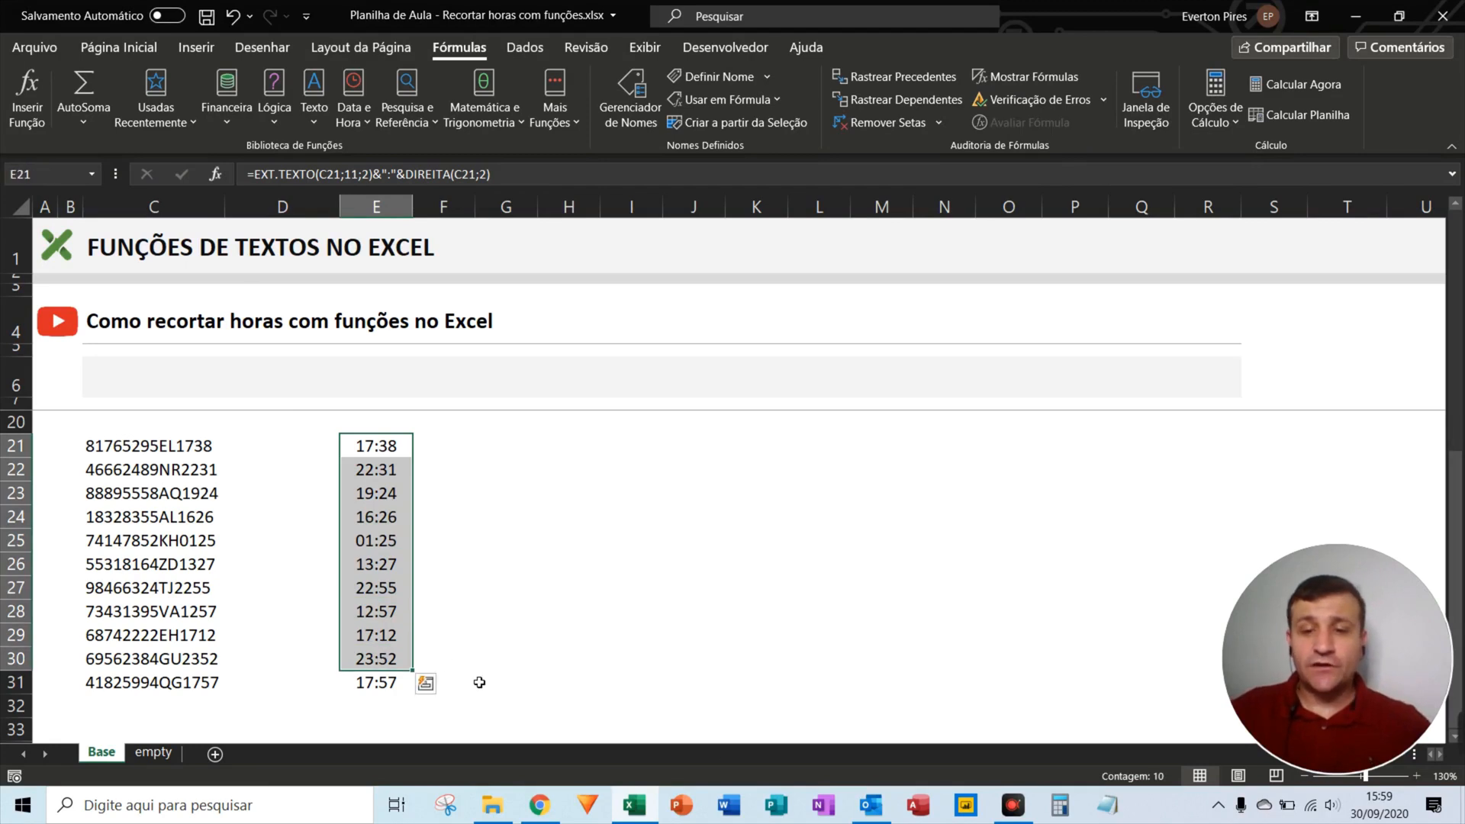
key(F5)
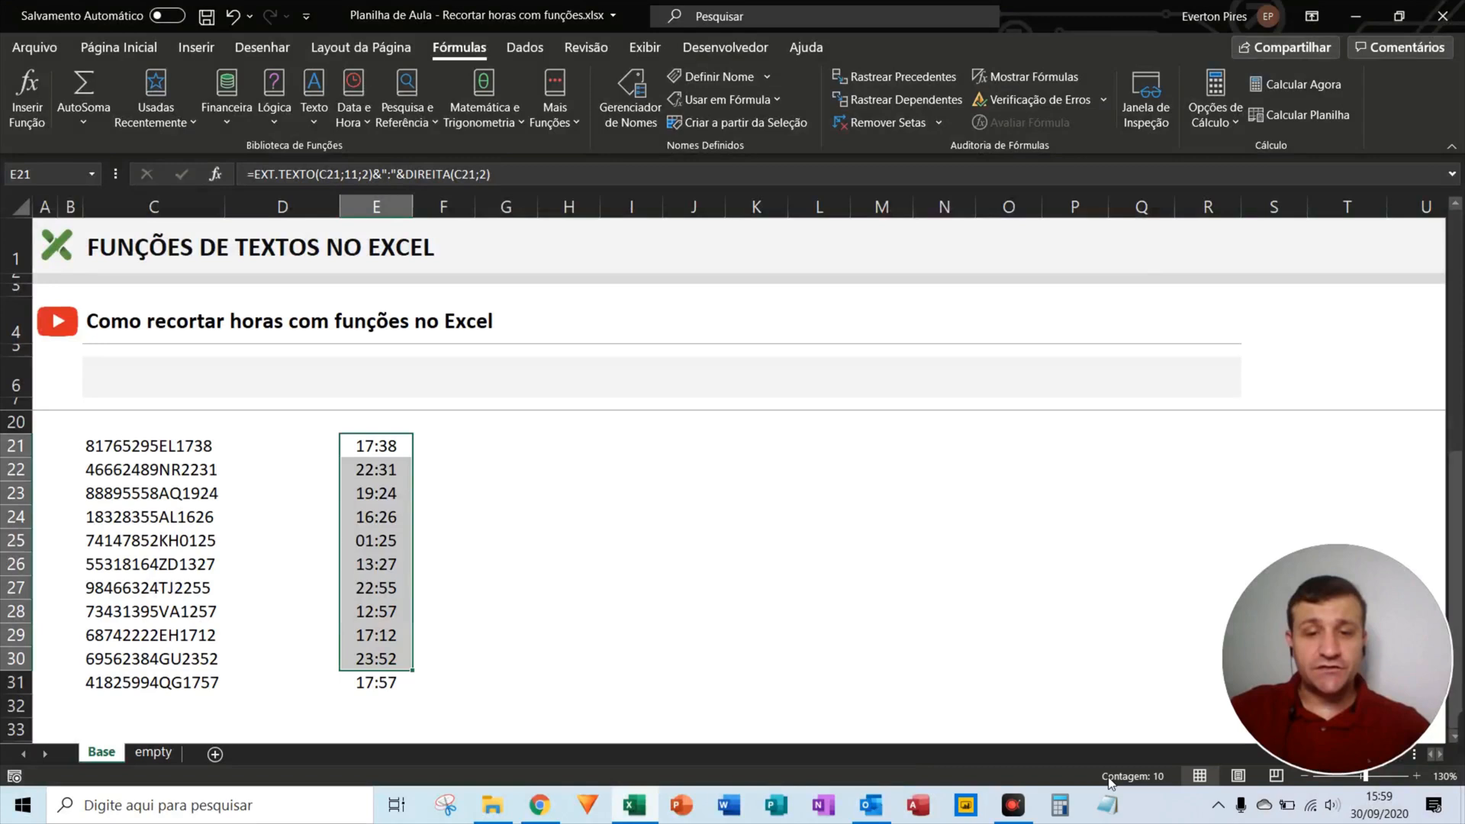
key(ctrl+z)
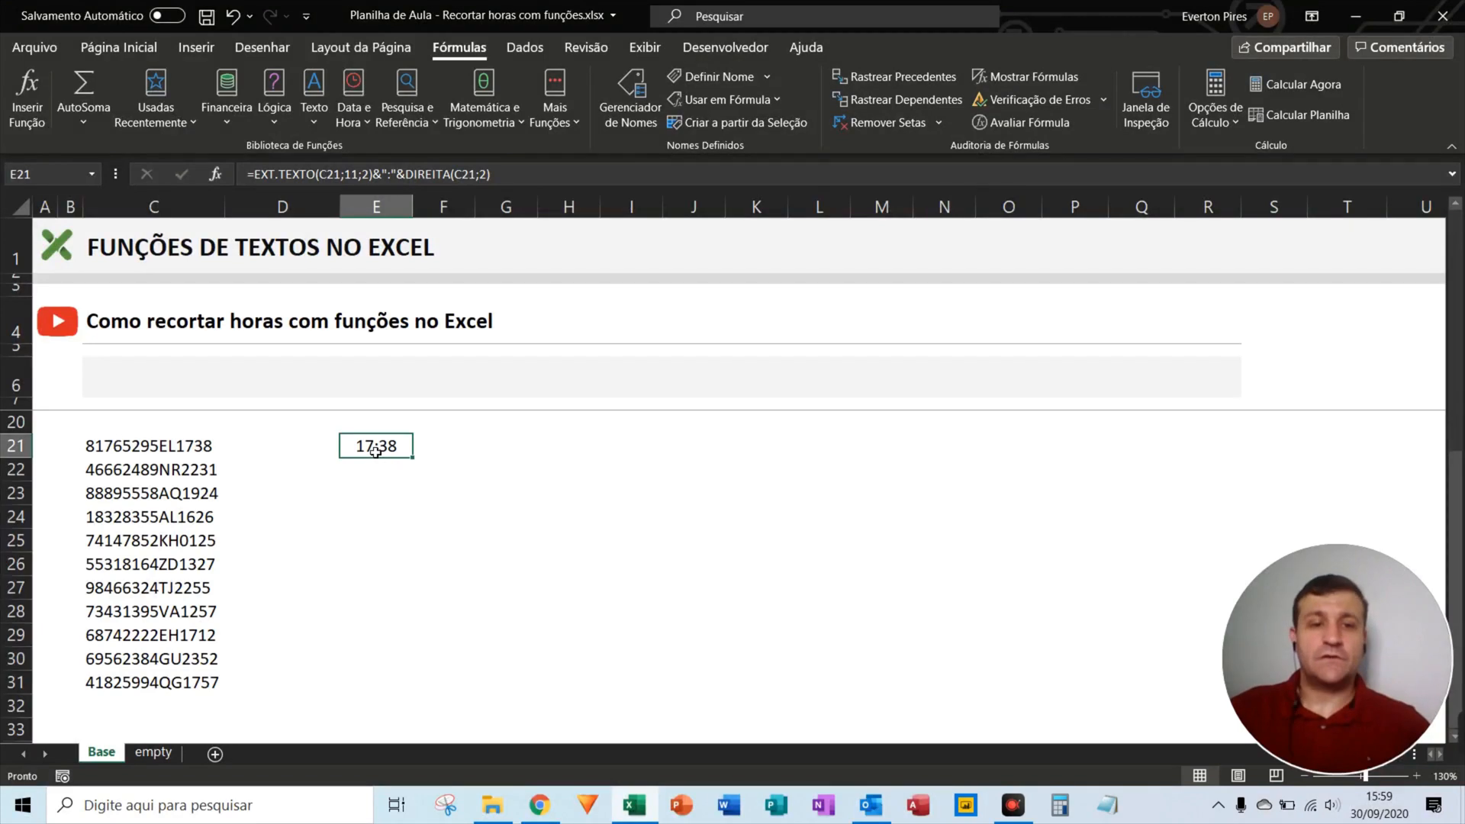
Wrap the whole E21 formula in the VALOR function to convert the extracted text into a time value.
key(F2)
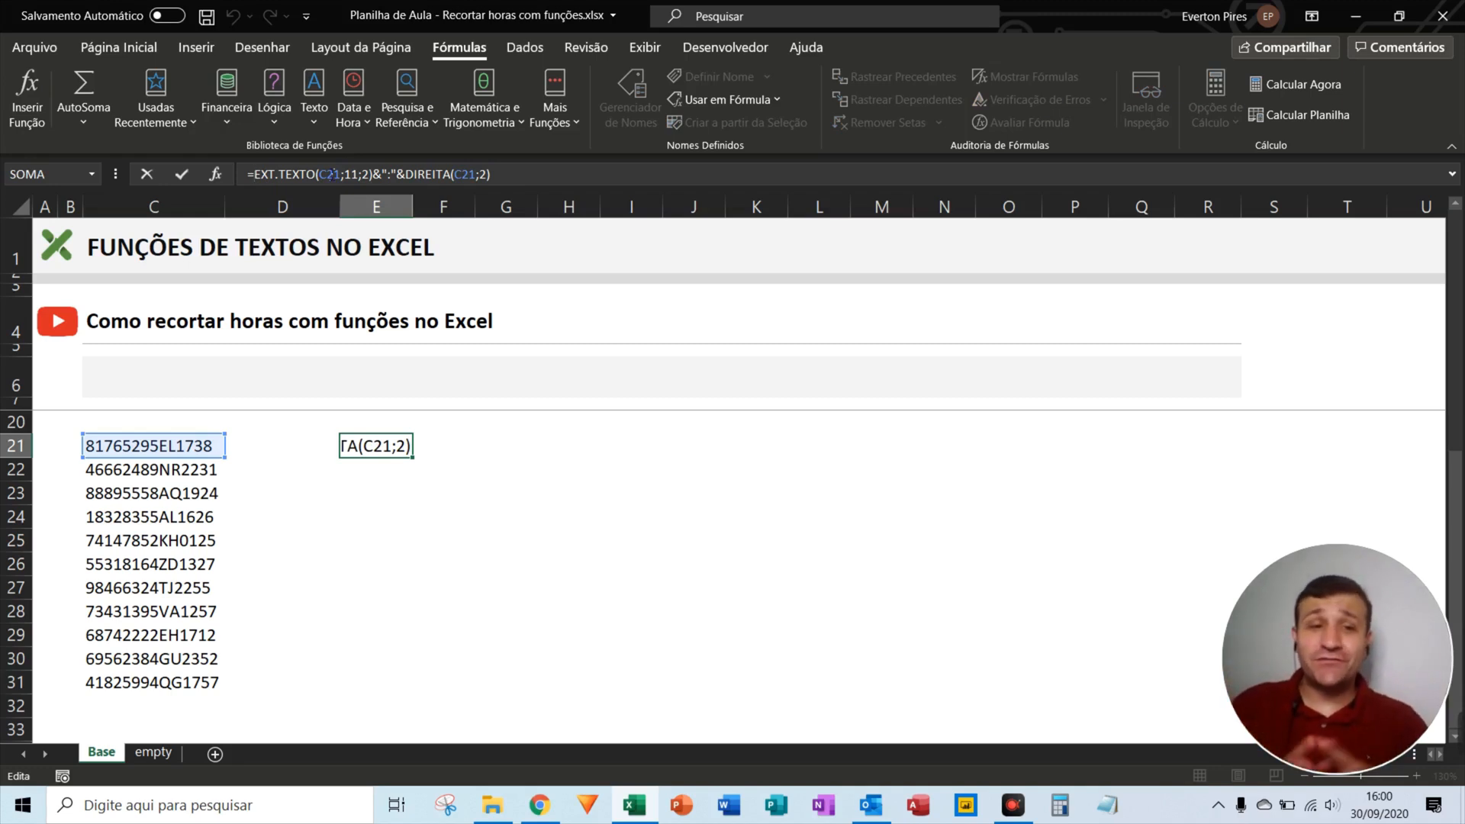
text(valor)
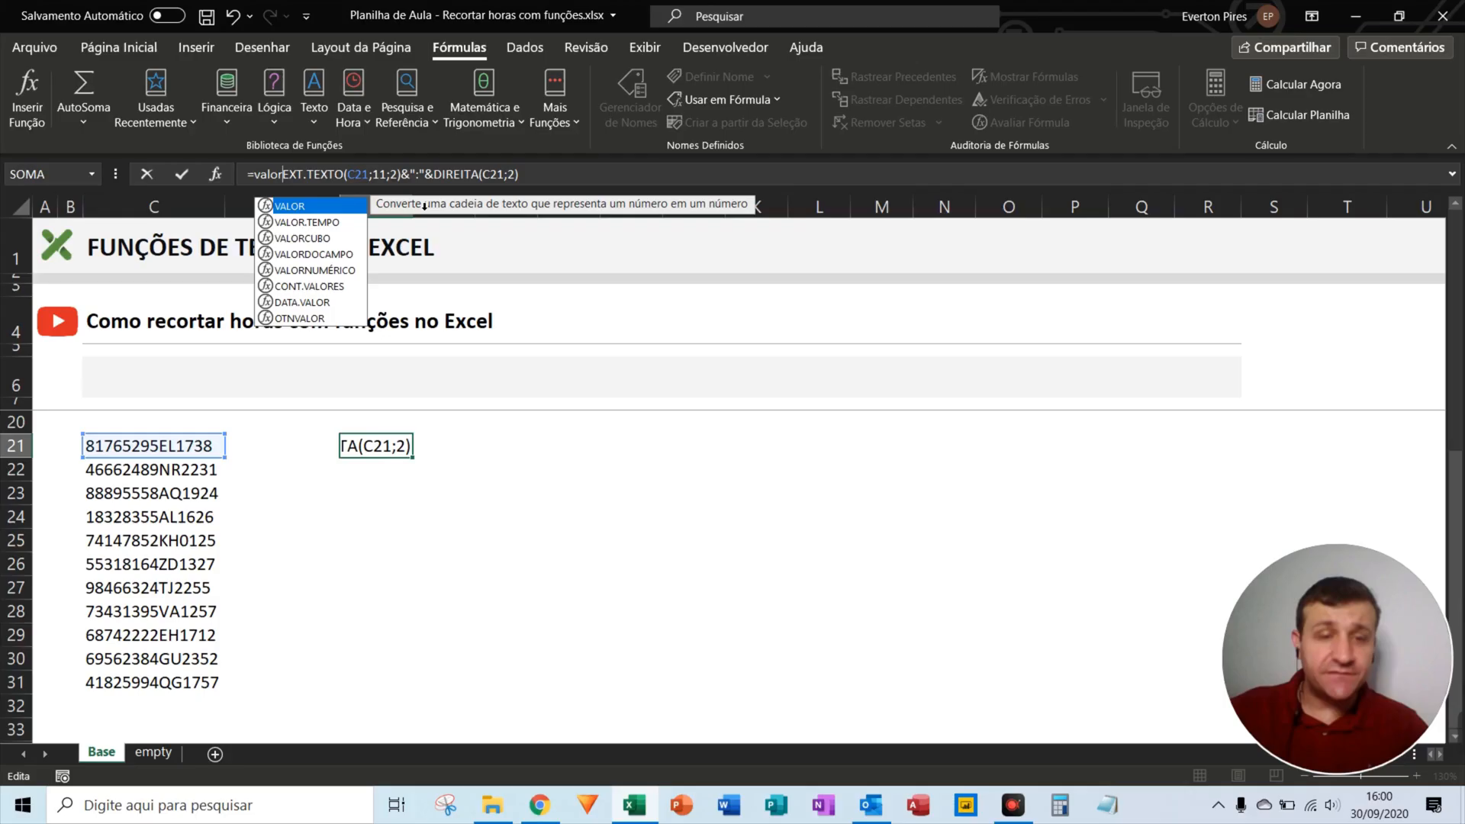
text(()
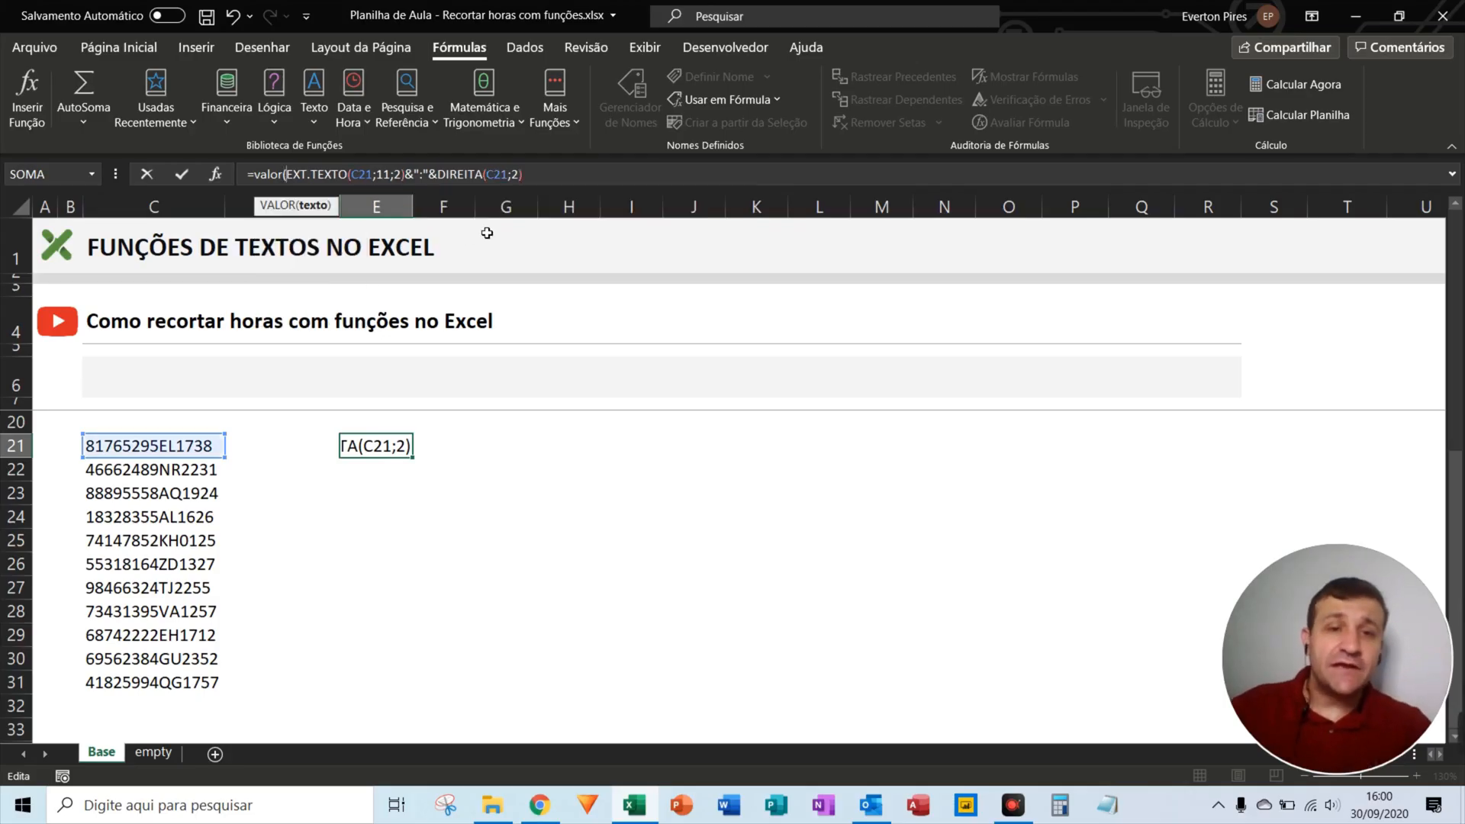
text())
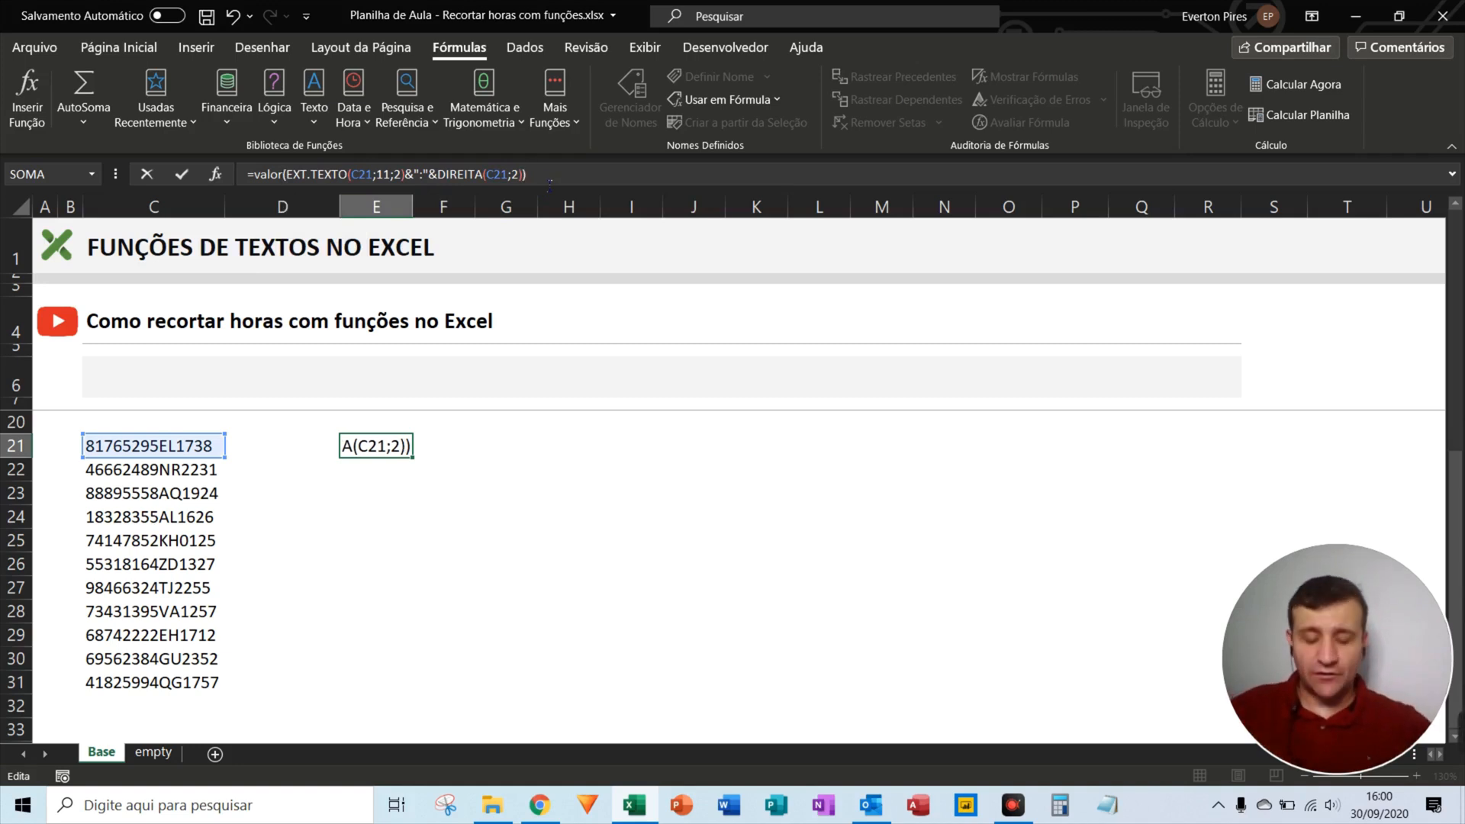
key(Return)
key(Up)
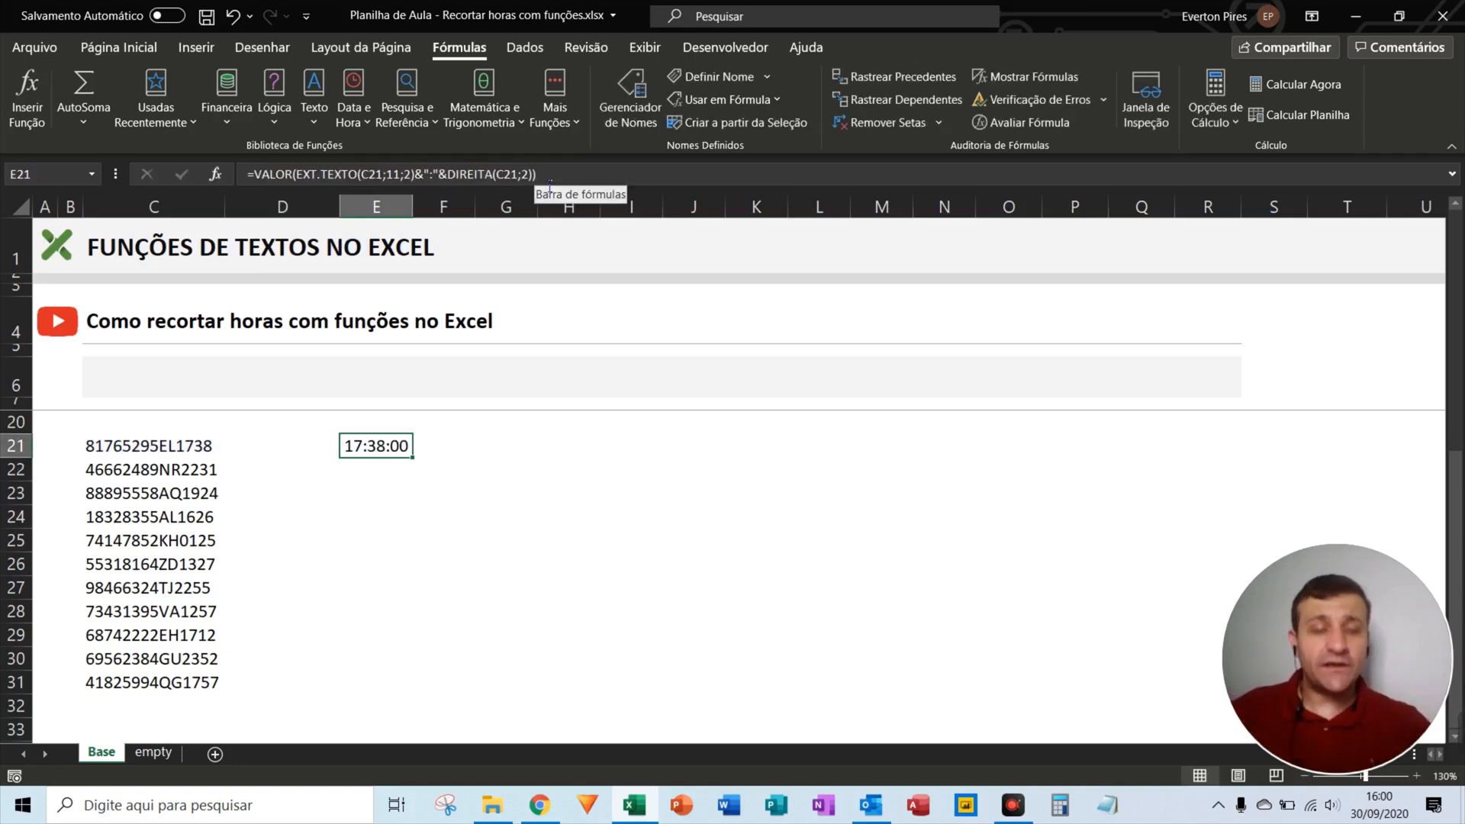
key(F5)
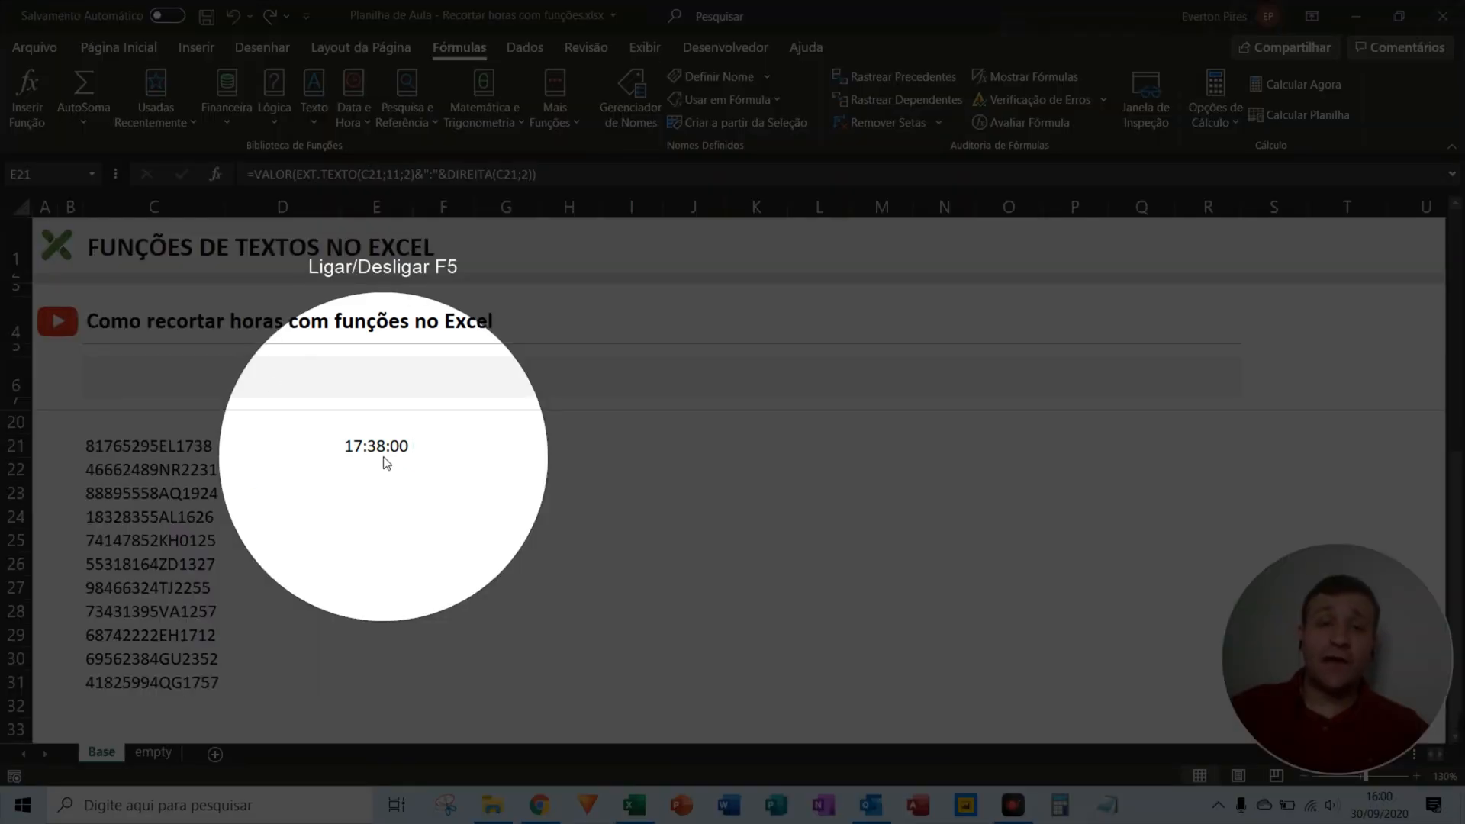
key(F5)
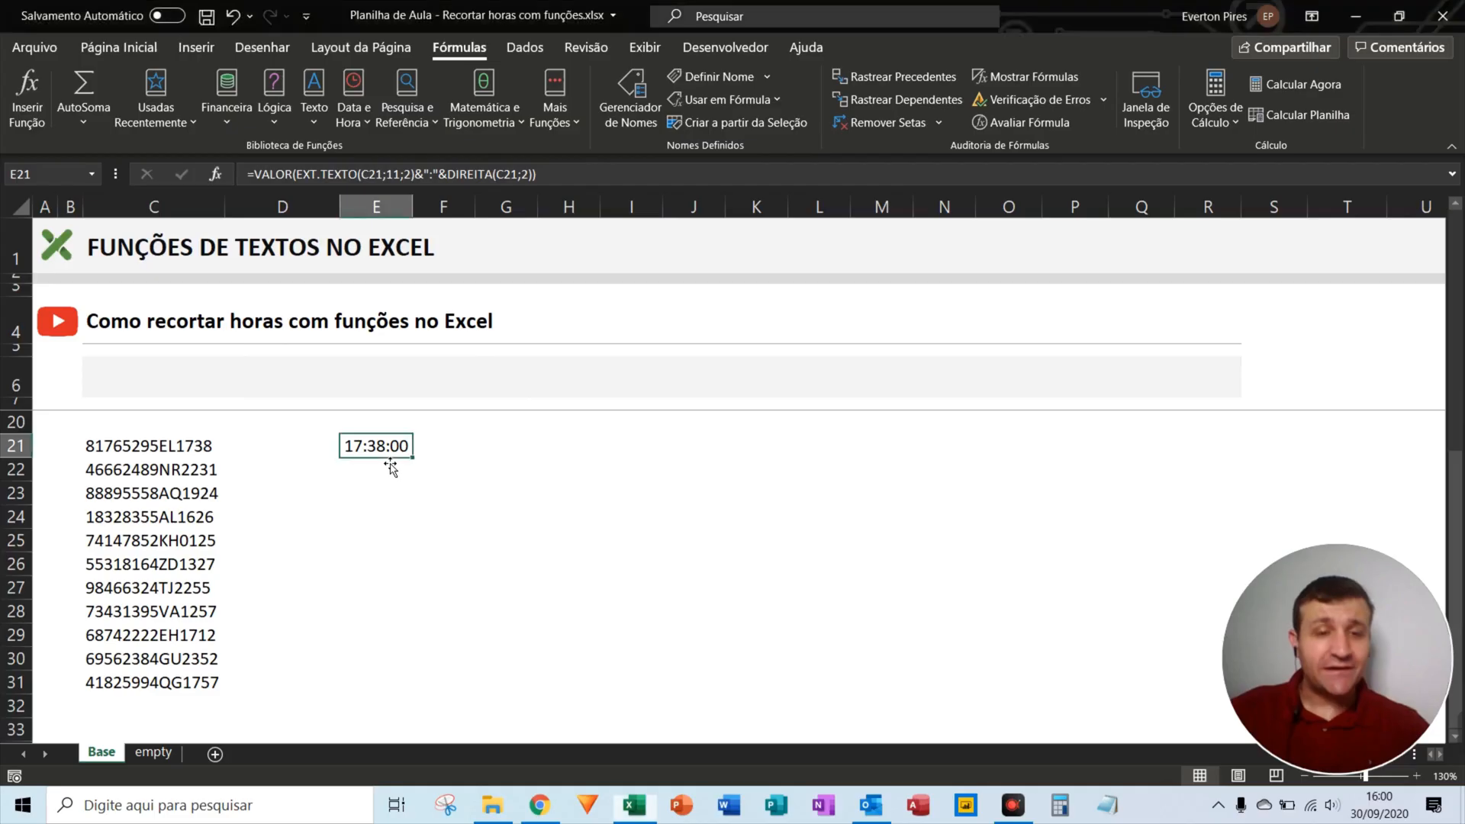
Copy the VALOR formula from E21 to E22:E31.
key(ctrl+c)
drag(387, 465, 390, 467)
key(shift+Down)
key(shift+Down)
key(shift+Down)
key(shift+Down)
key(shift+Down)
key(shift+Down)
key(shift+Down)
key(shift+Down)
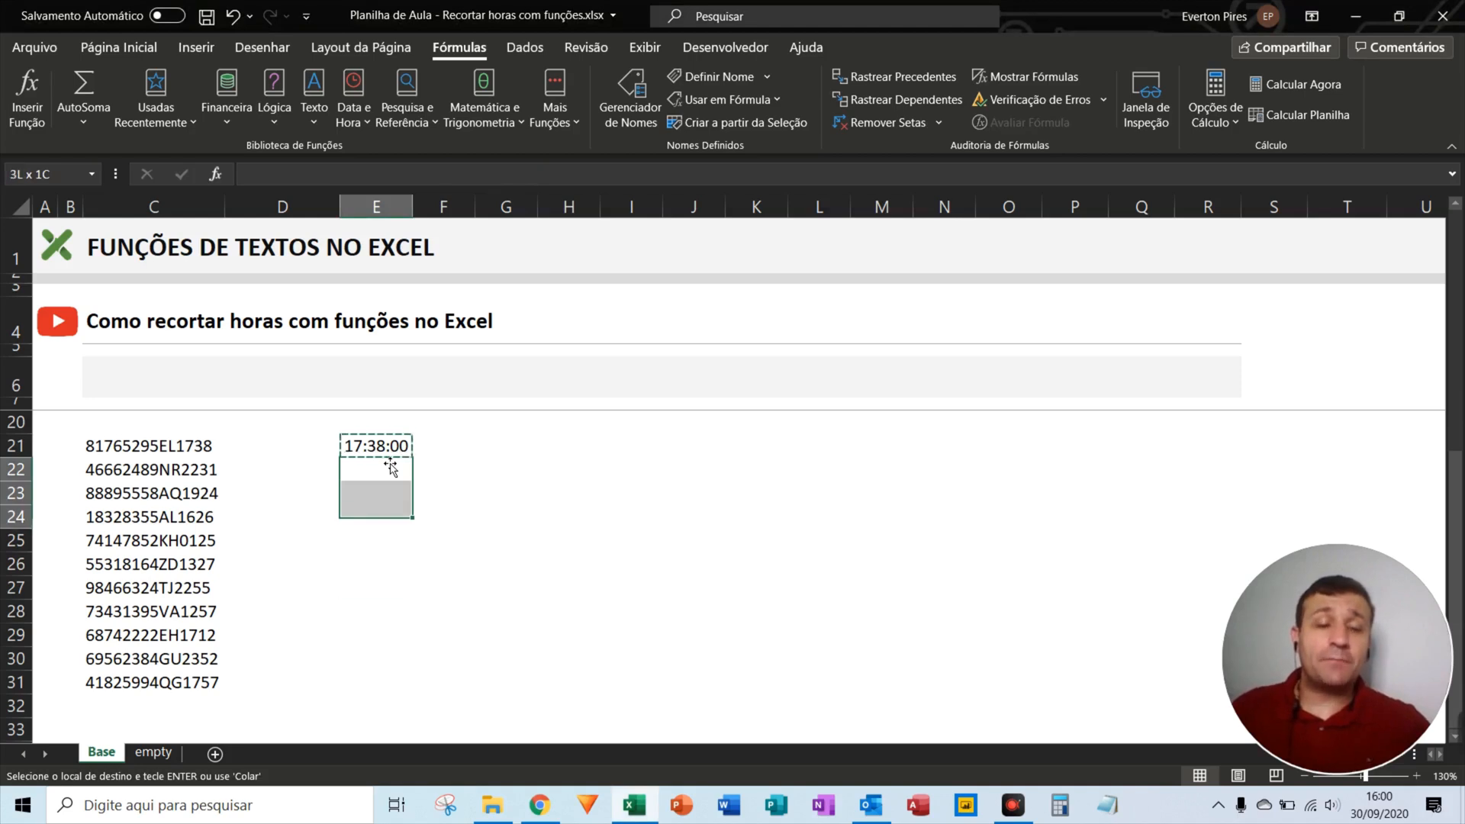
key(Return)
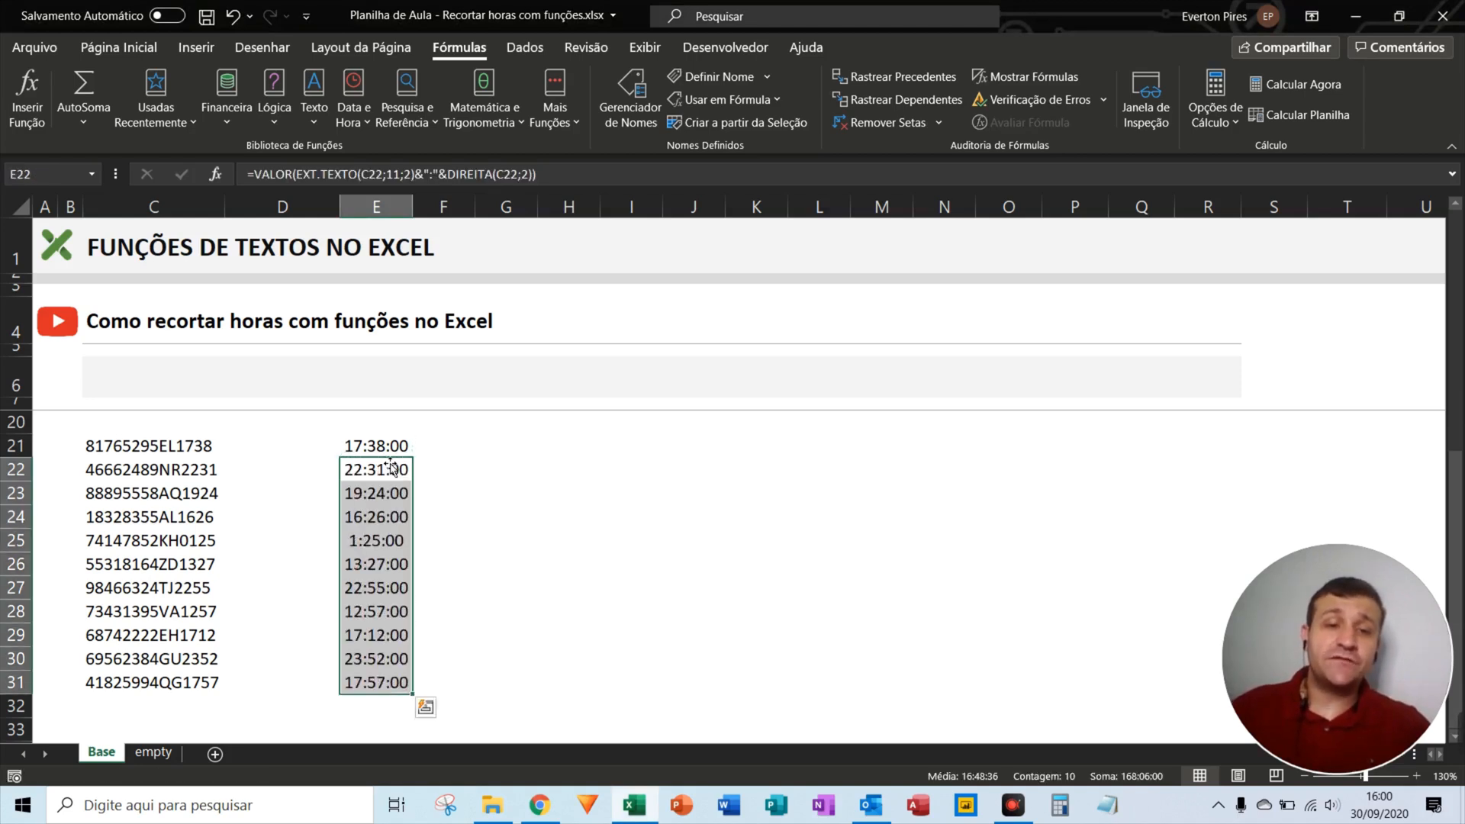
Point temporary arrows at the E21 result and at VALOR, EXT.TEXTO, the colon and DIREITA in its formula, and clear them.
key(F5)
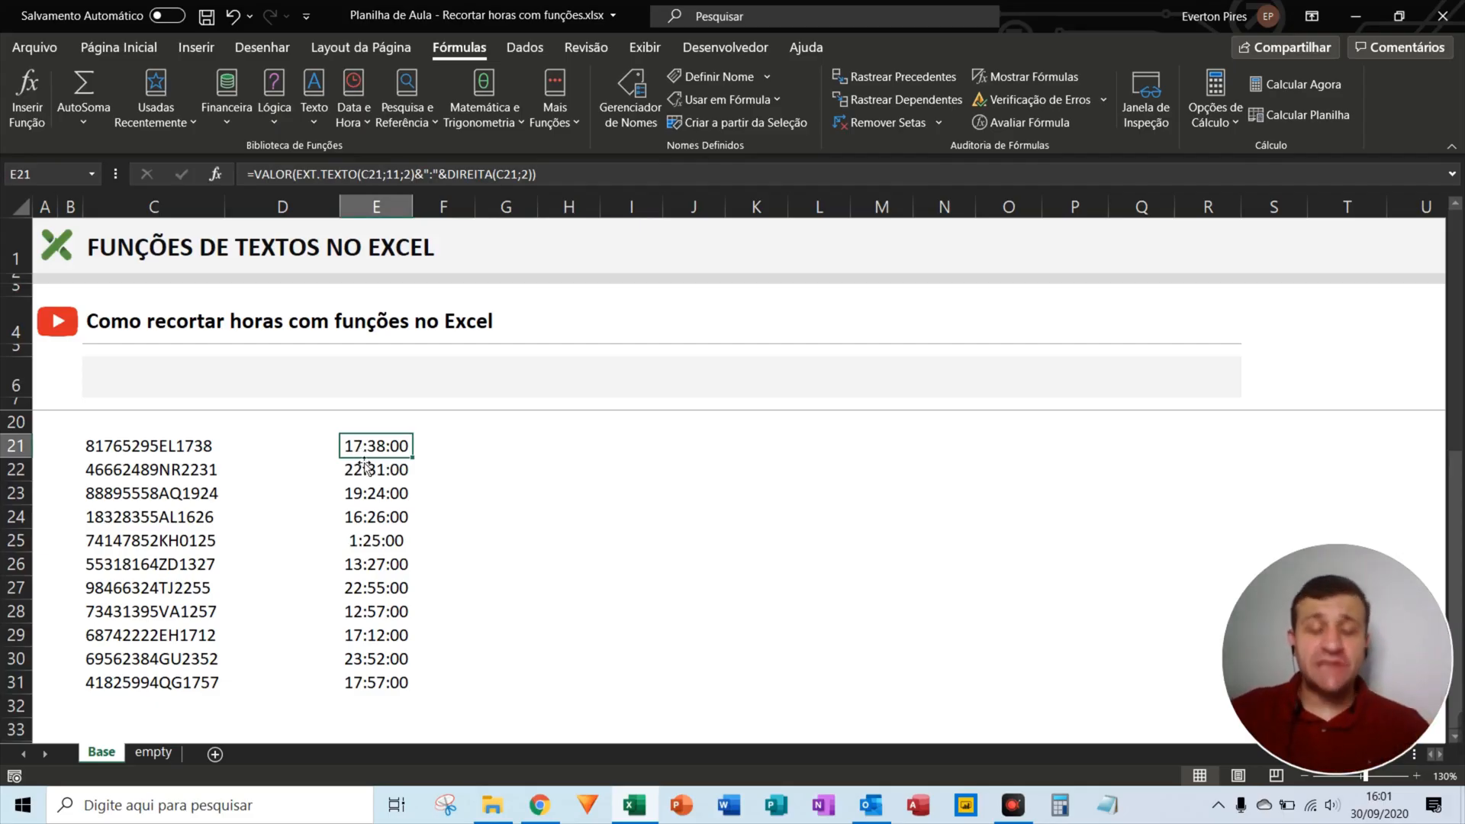
key(ctrl+alt+d)
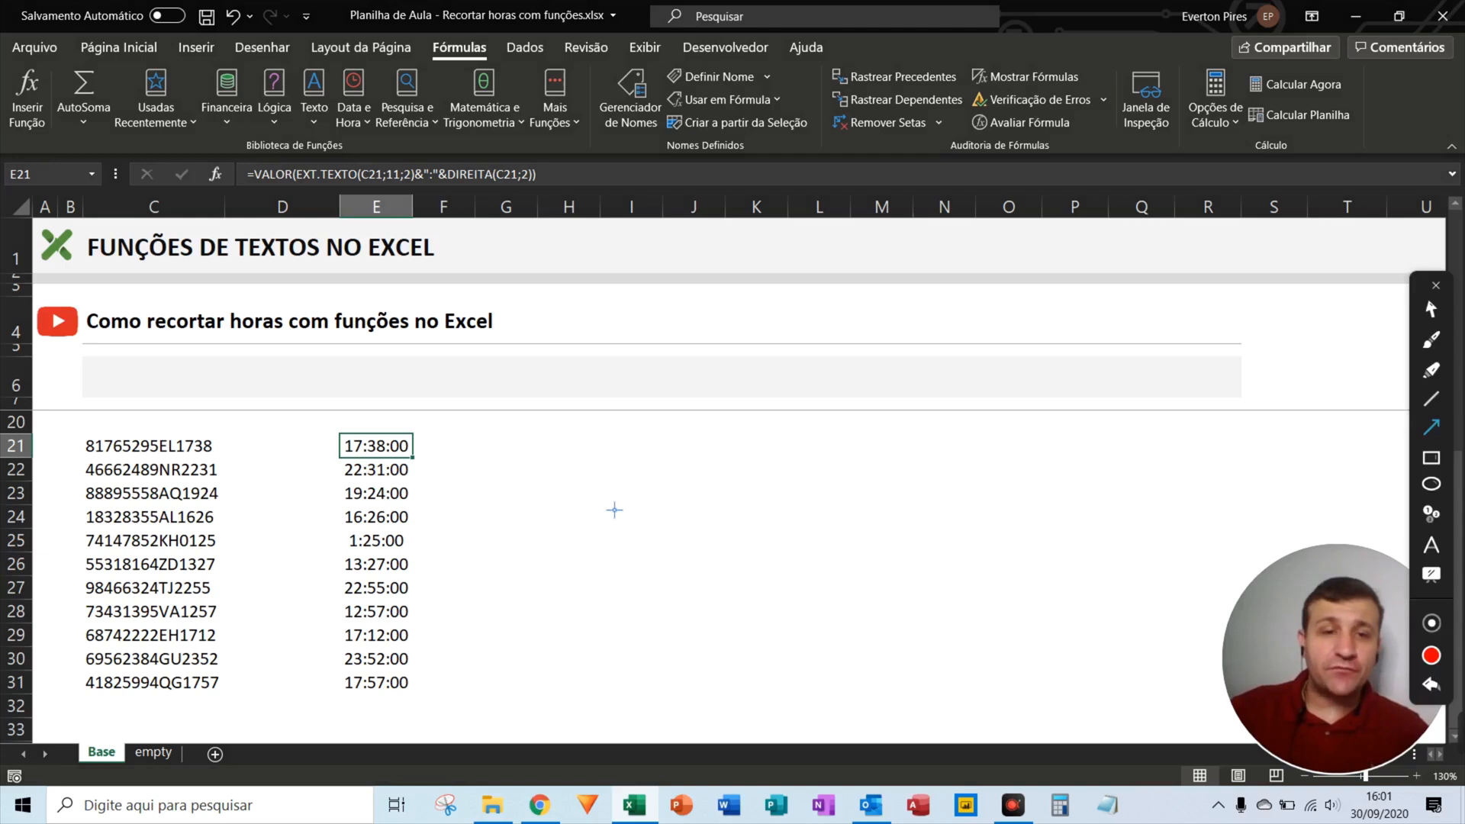
drag(610, 513, 396, 467)
drag(521, 429, 270, 200)
drag(578, 353, 348, 192)
mouse_move(655, 312)
mouse_down()
mouse_move(590, 246)
mouse_move(492, 202)
mouse_up()
mouse_move(698, 398)
mouse_down()
mouse_move(544, 256)
mouse_move(441, 216)
mouse_move(428, 190)
mouse_up()
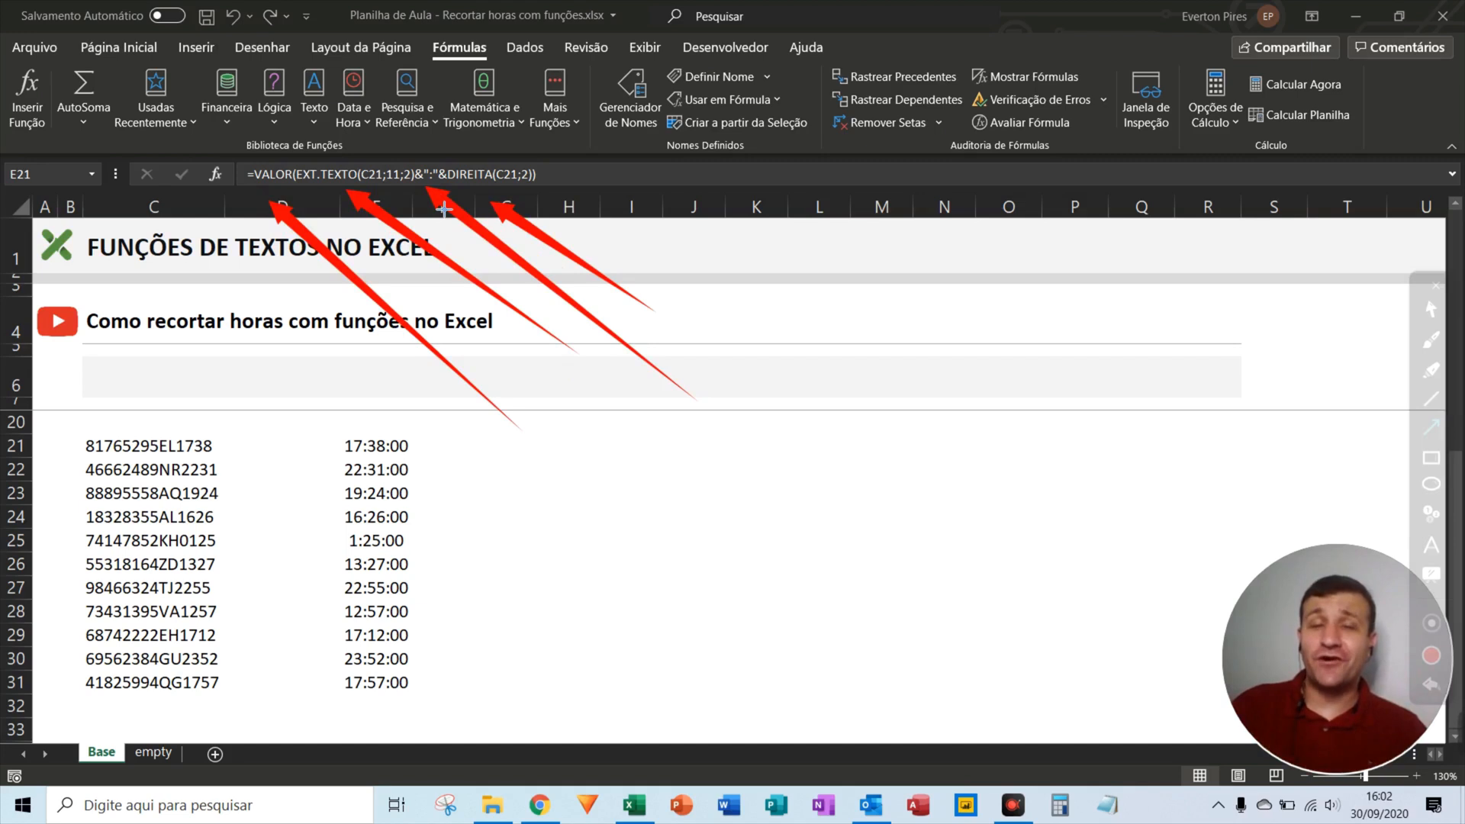
key(Escape)
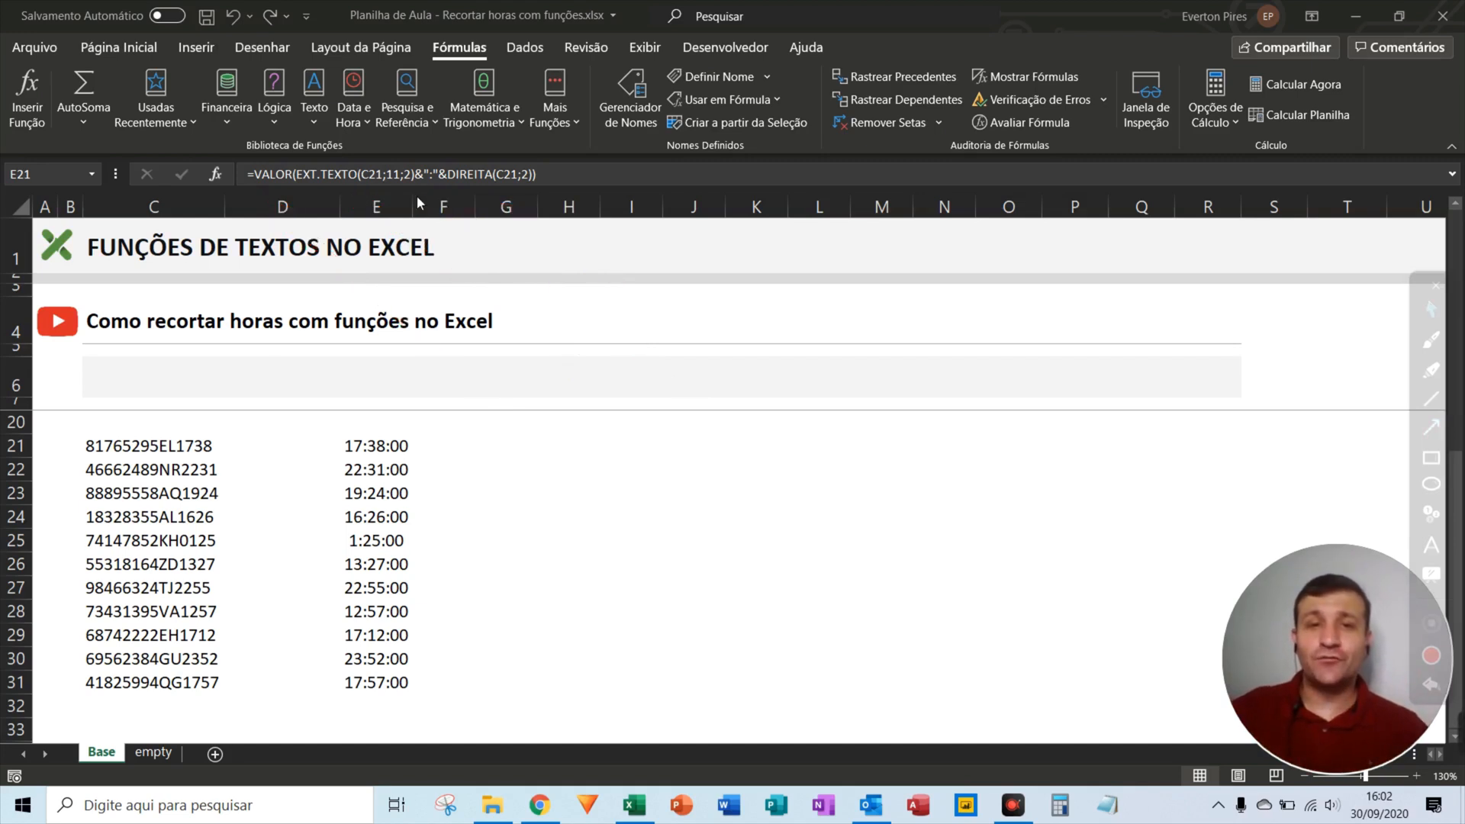